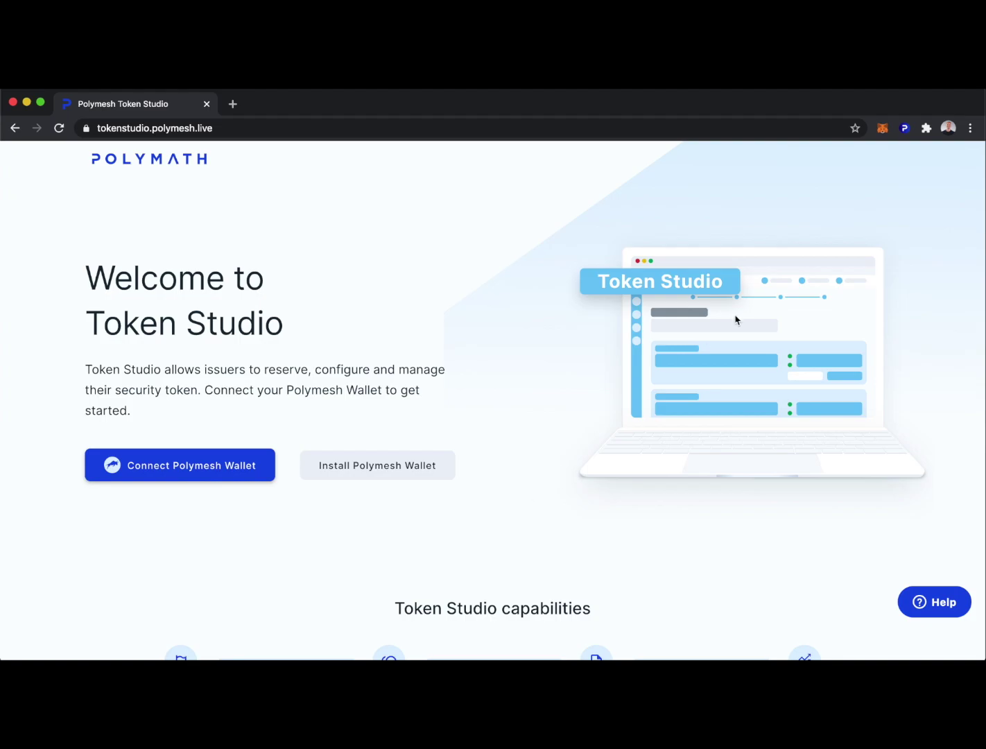
Step: Check the wallet's accounts and balance, then connect the Polymesh wallet to Token Studio
click(905, 128)
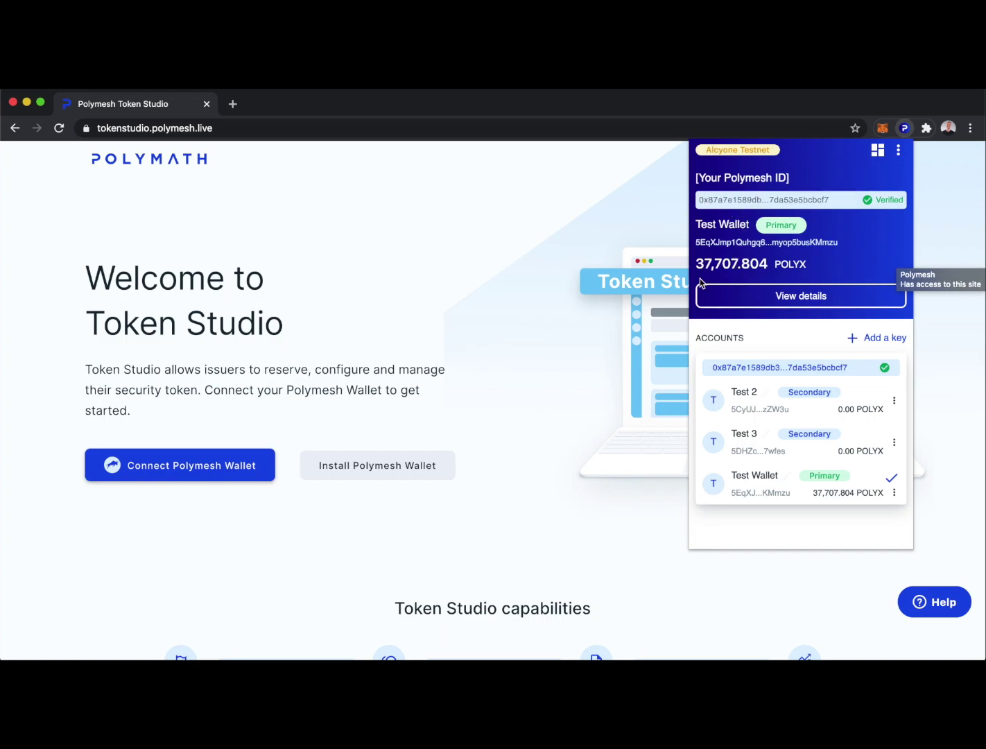
click(542, 377)
click(170, 471)
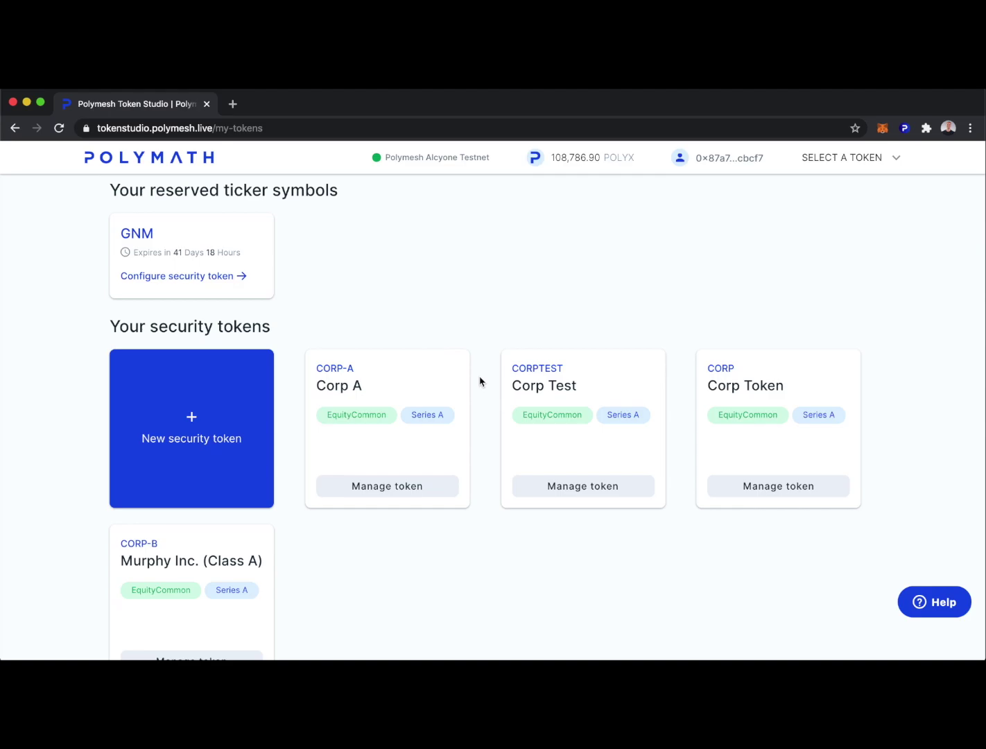
Step: Start a new security token and note the connected network and POLYX balance
click(192, 420)
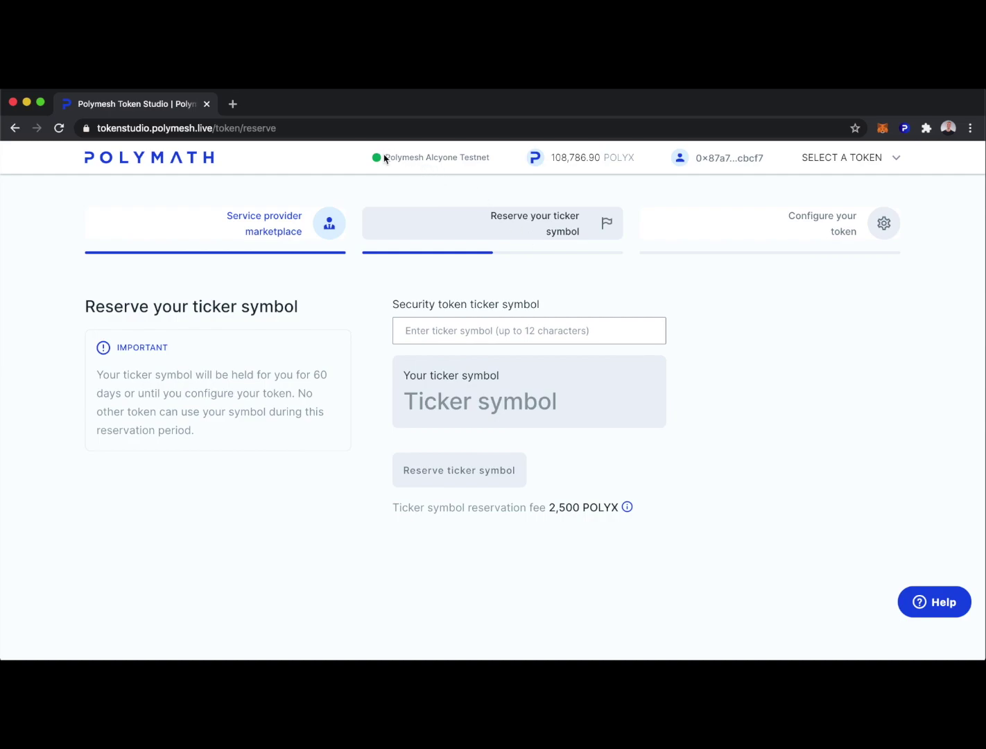
drag(386, 158, 489, 157)
click(494, 158)
Step: Try ticker CORP, then replace it with the available ticker ABC (2,500 POLYX fee)
click(433, 331)
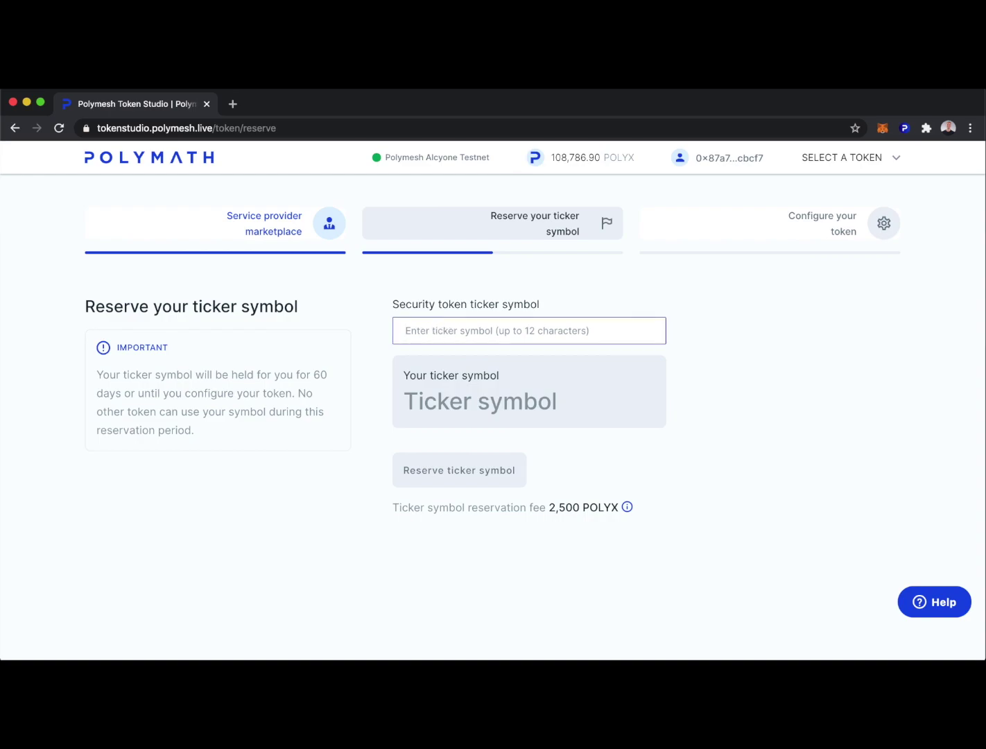
text(CORP)
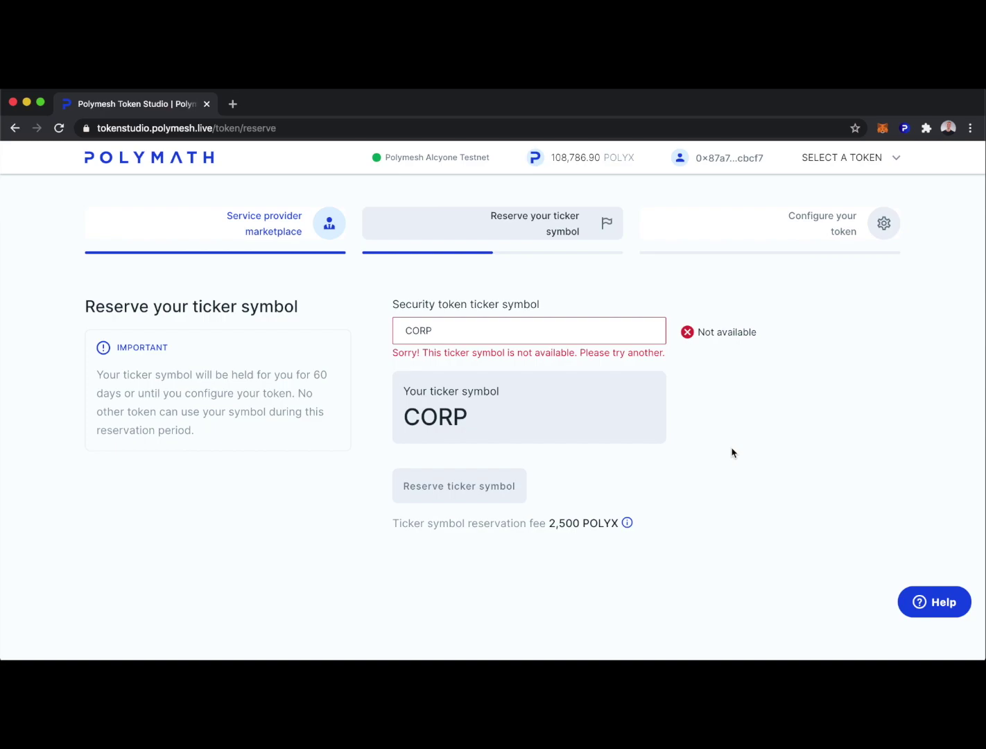
key(super+a)
text(ABC)
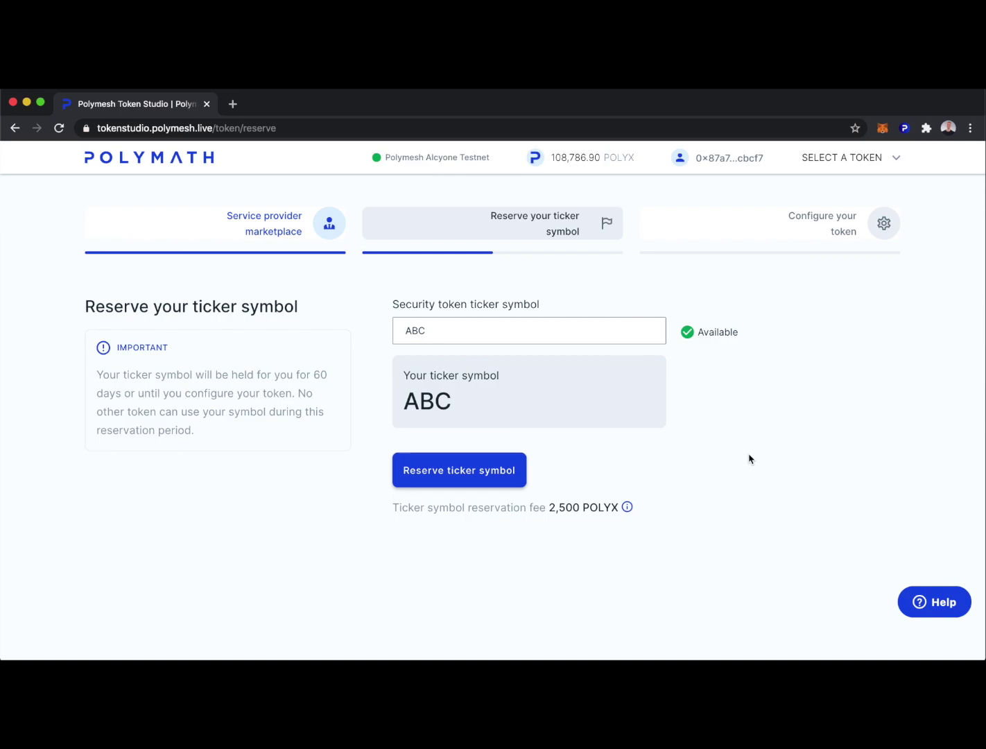
drag(393, 507, 621, 506)
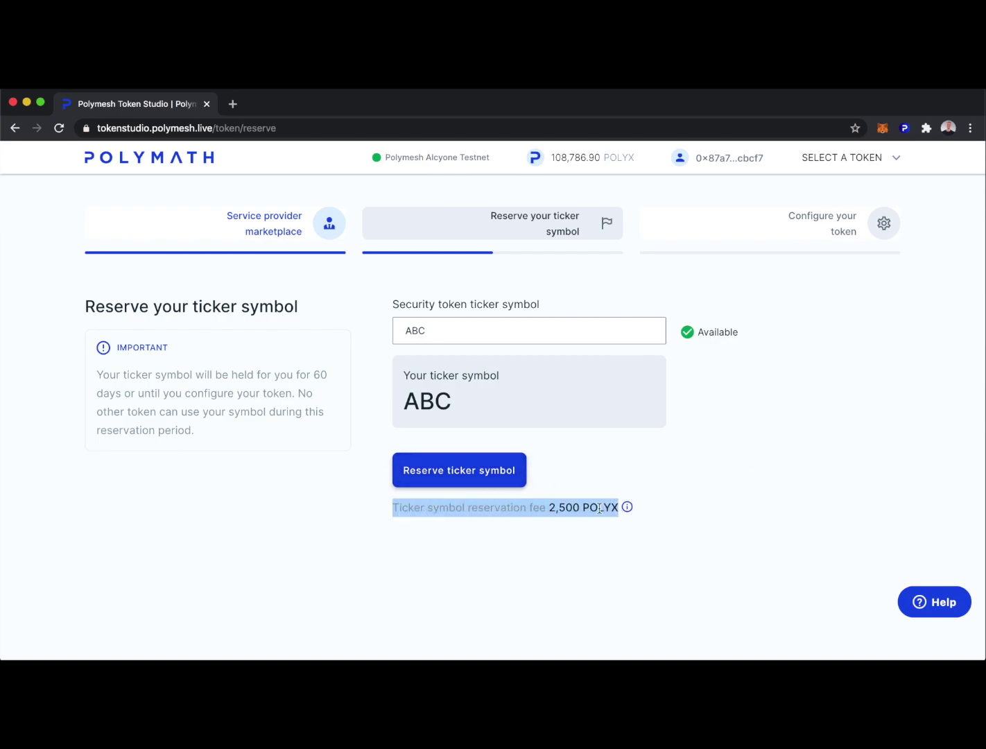
Step: Reserve ABC for 2,500 POLYX, signing with the wallet password and skipping prompts for 15 minutes
click(466, 473)
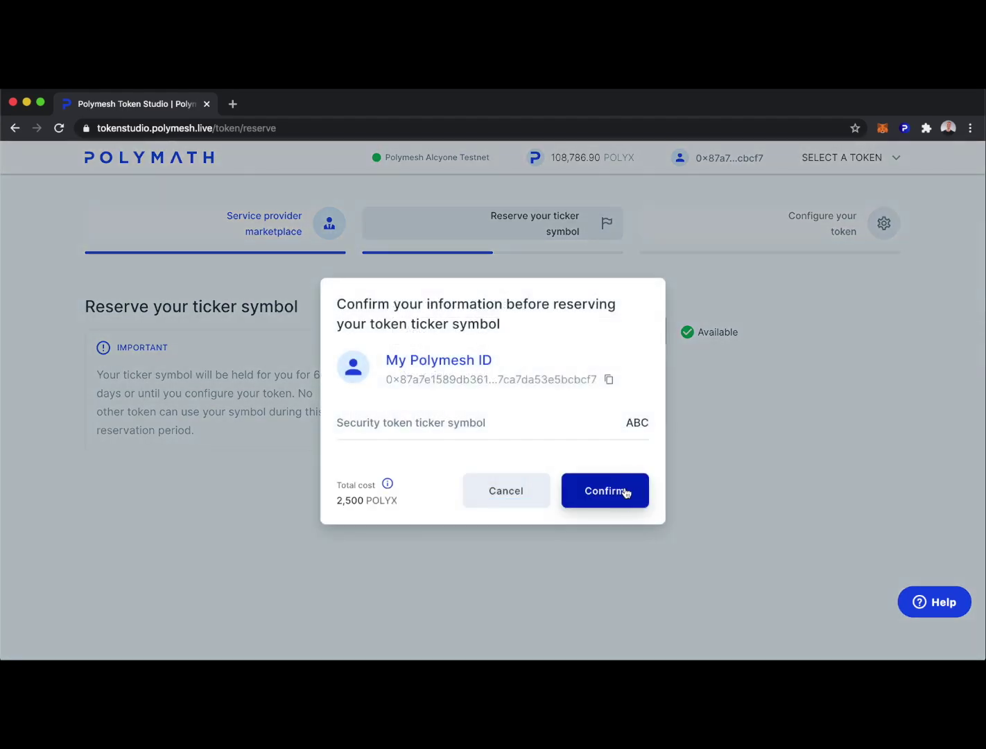
click(609, 489)
click(167, 516)
text(*********)
key(Tab)
key(space)
key(Tab)
key(Tab)
key(Return)
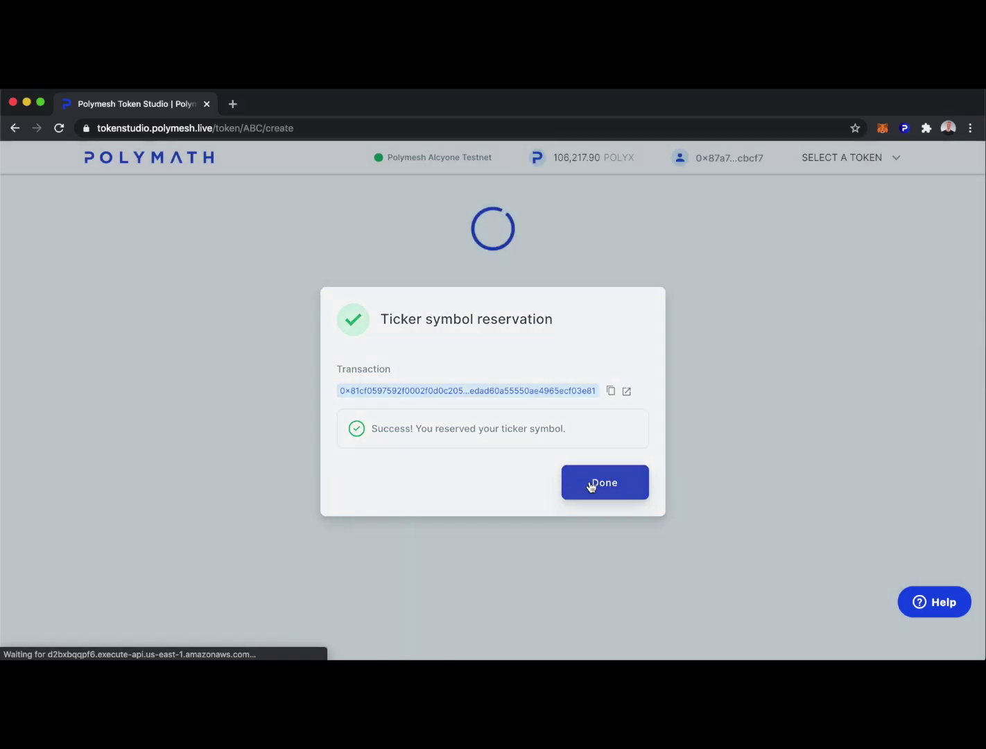
click(590, 487)
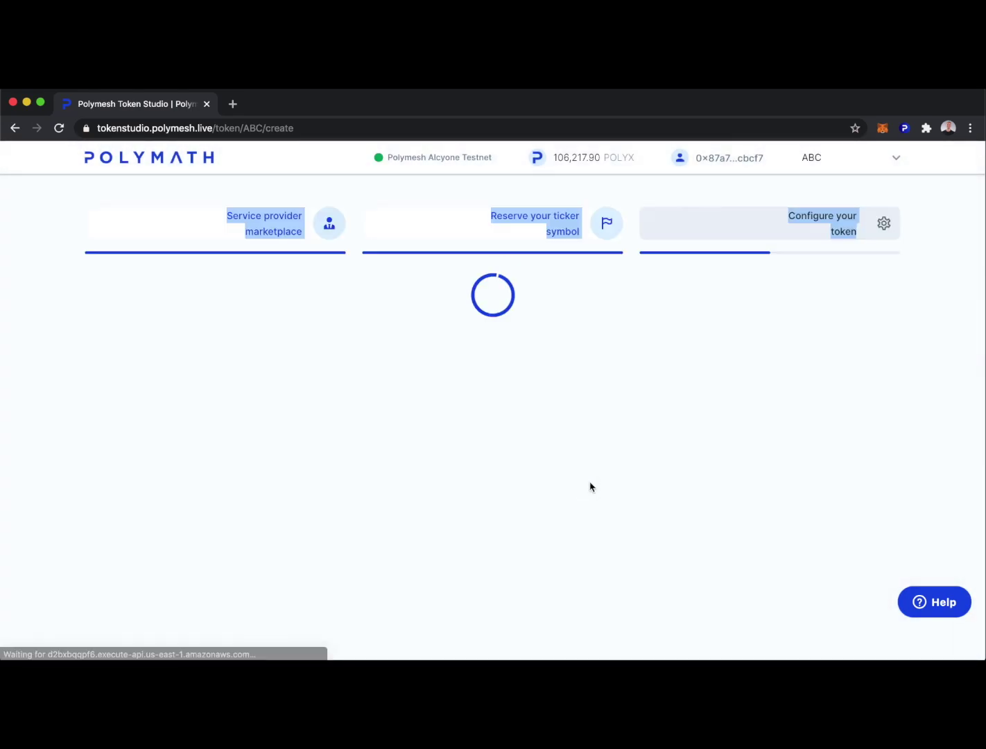
click(591, 486)
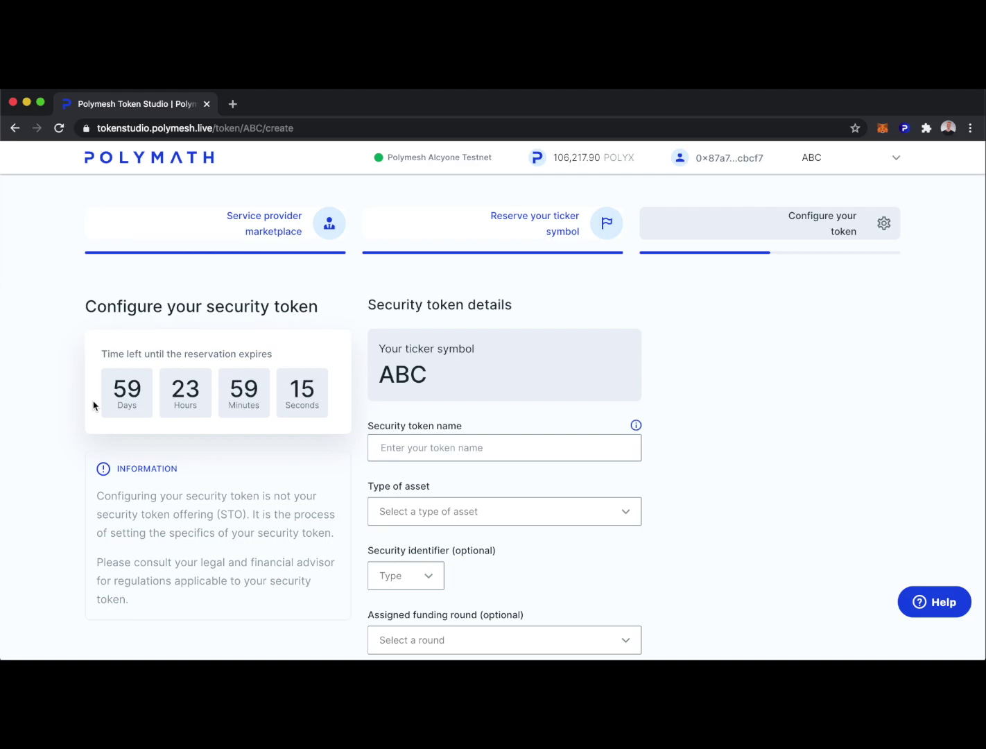
Step: Name the security token ABC and set its asset type to Equity Common
scroll(687, 521, down, 1)
click(480, 405)
text(ABC)
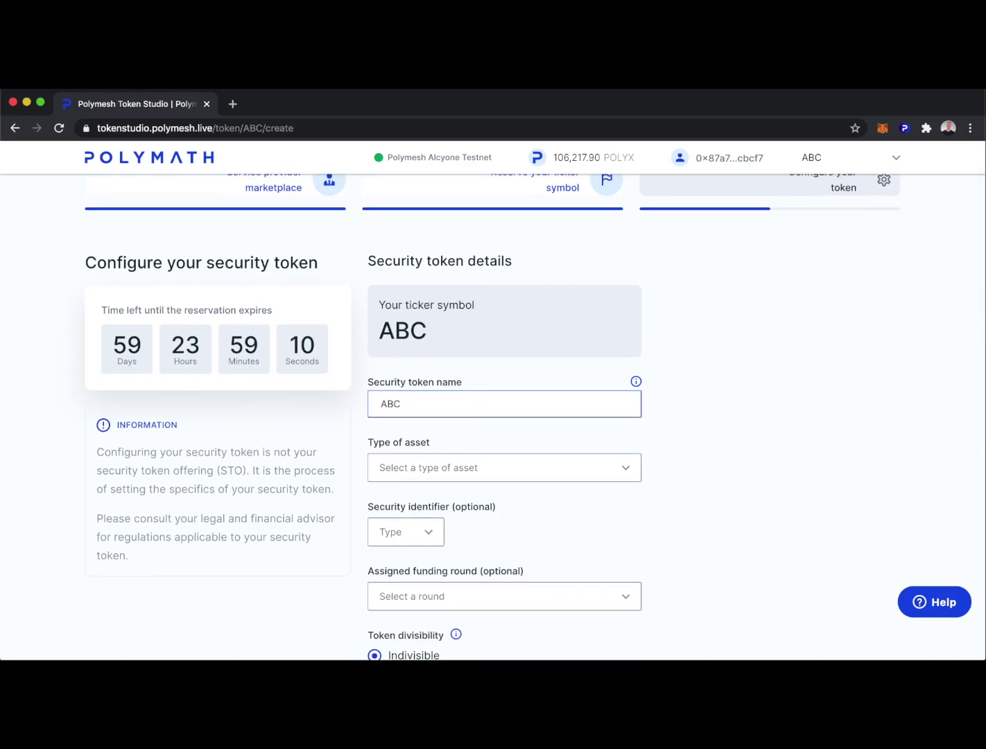
scroll(698, 503, down, 1)
scroll(698, 503, down, 3)
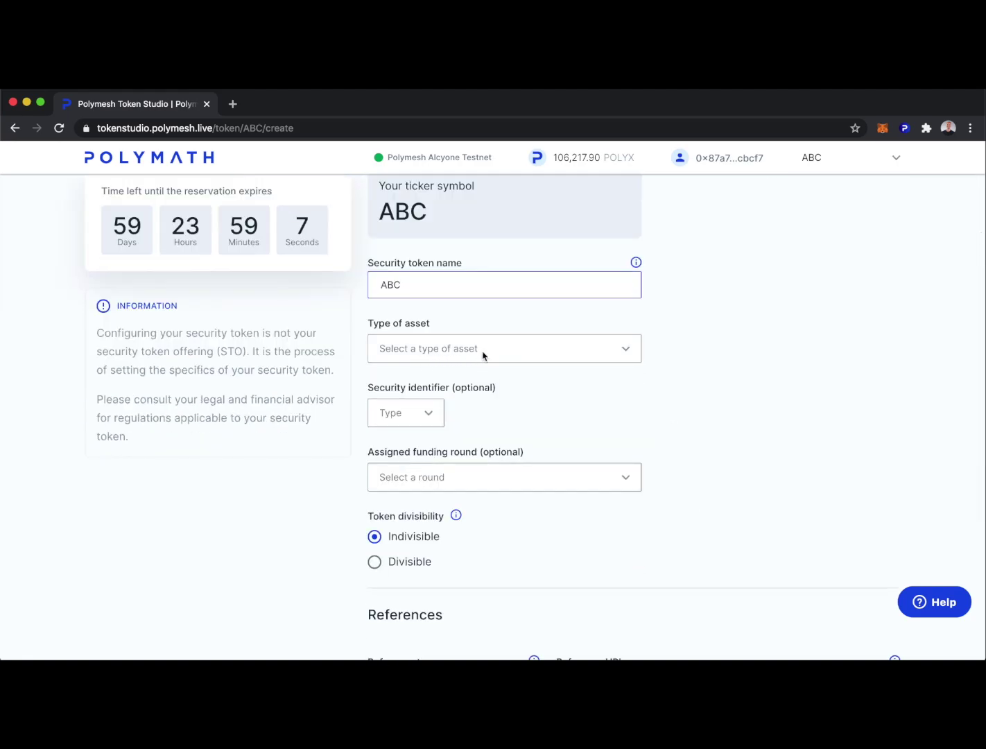
click(623, 348)
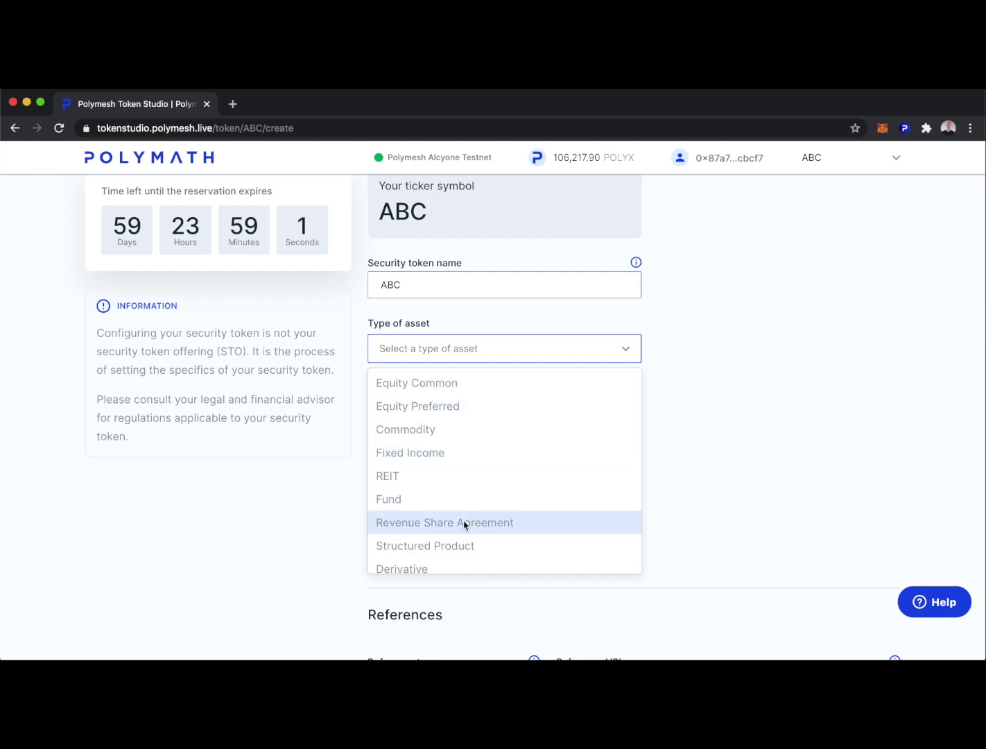
scroll(465, 525, down, 1)
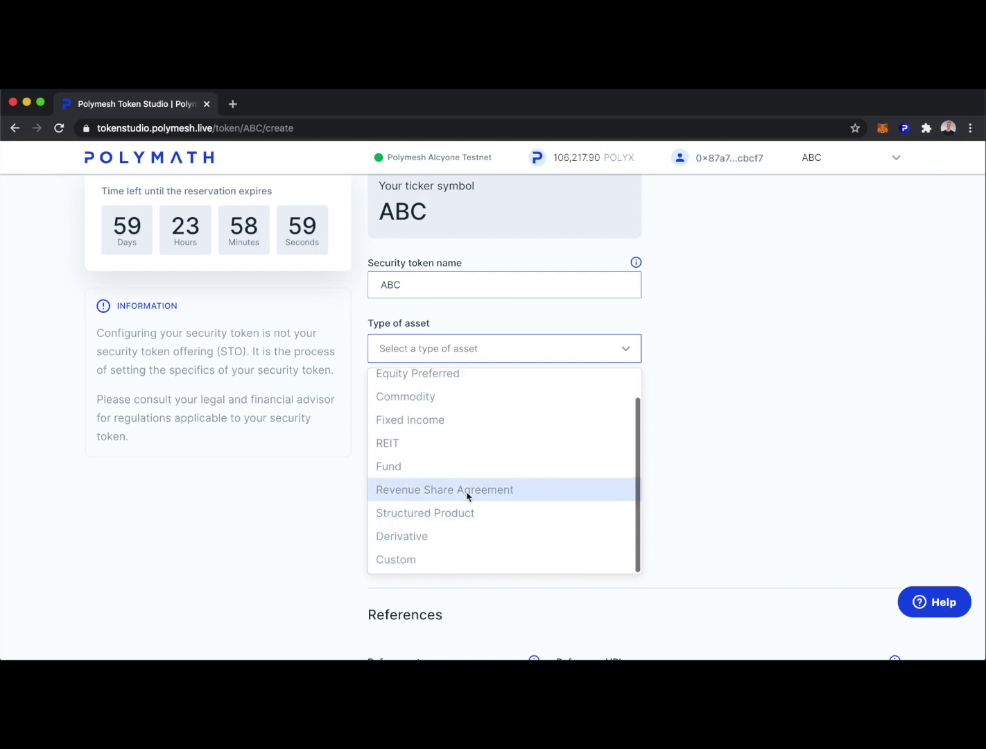
scroll(466, 485, up, 1)
click(437, 390)
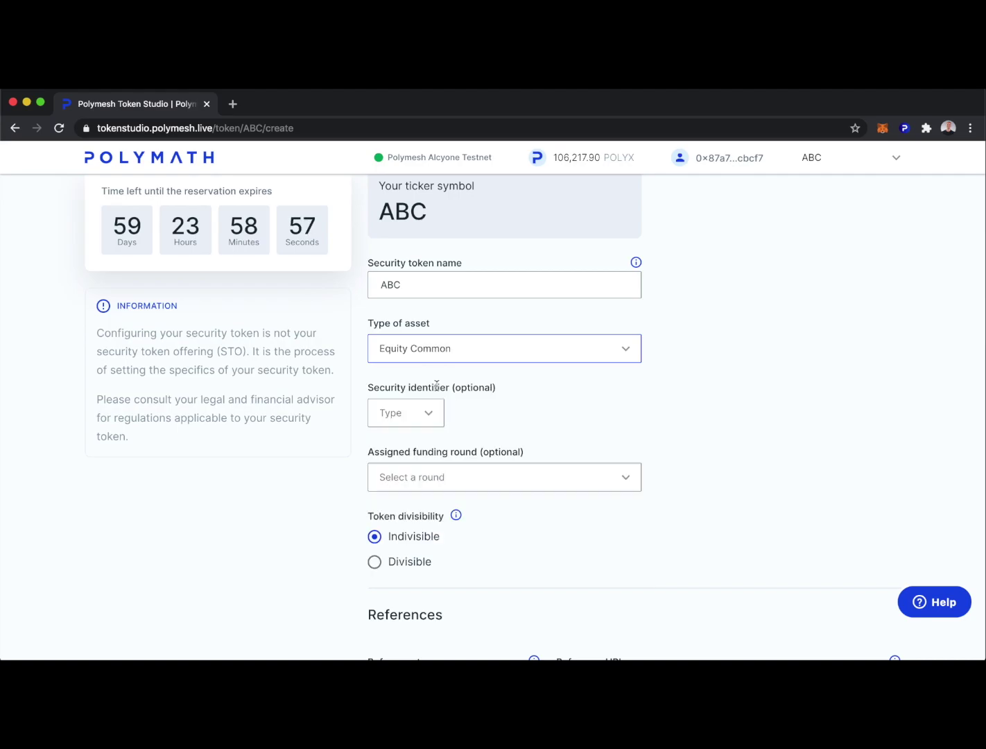
Step: Set the funding round to Series A after viewing the security identifier types
scroll(485, 416, down, 1)
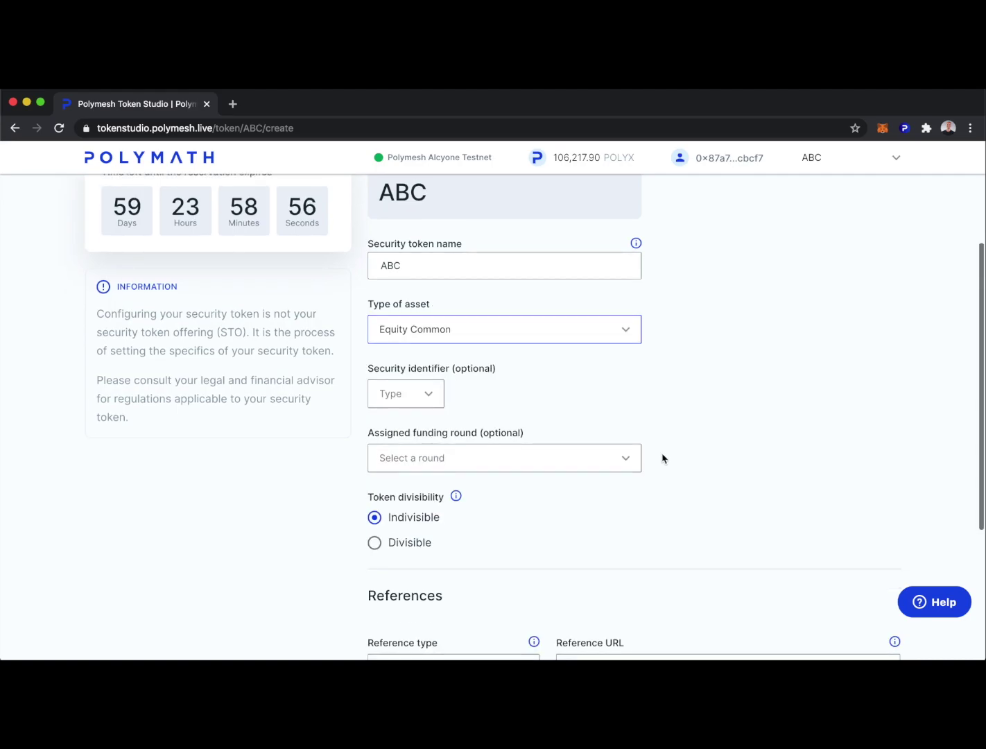
click(431, 394)
scroll(717, 433, down, 2)
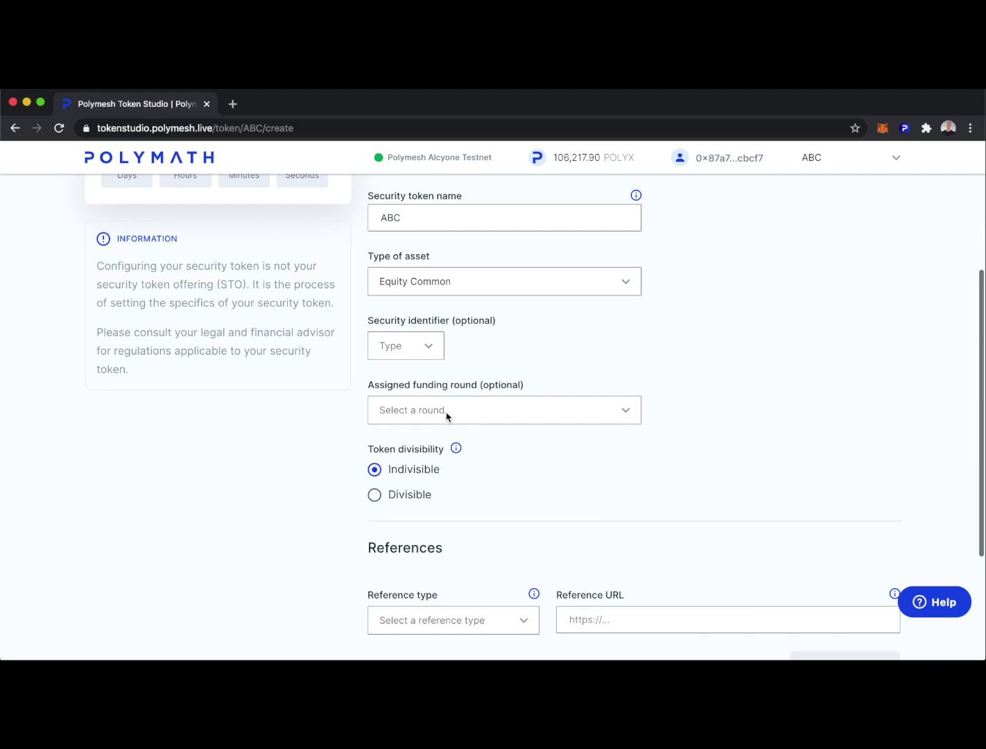
click(623, 413)
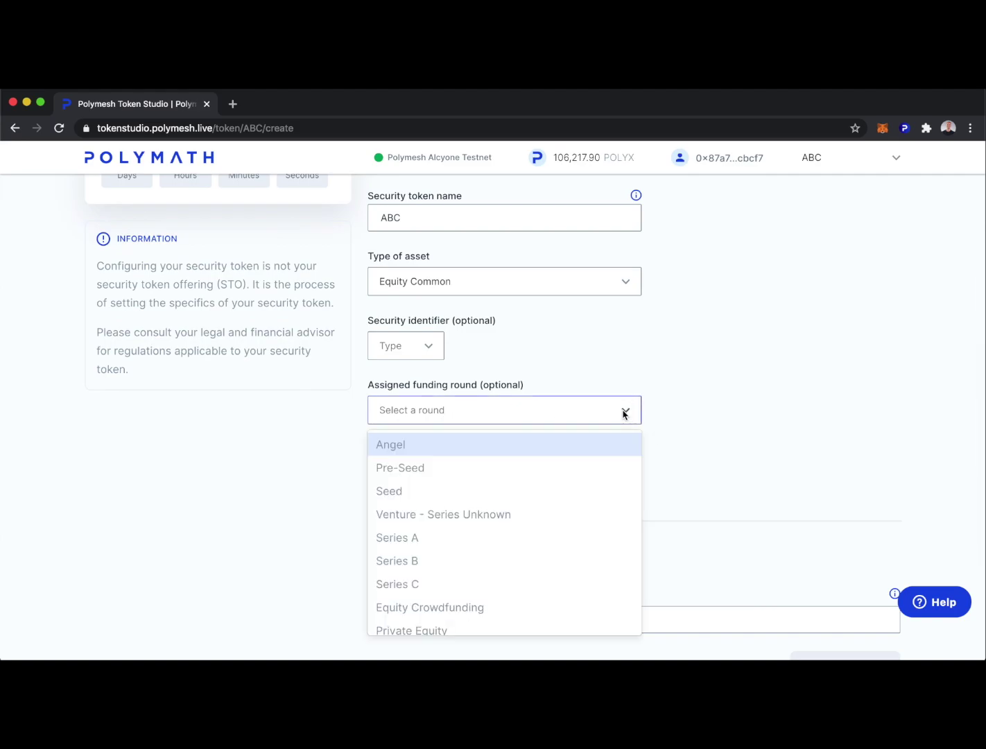
click(414, 540)
Step: Try the divisible option, then leave the token set to Indivisible
scroll(669, 468, down, 3)
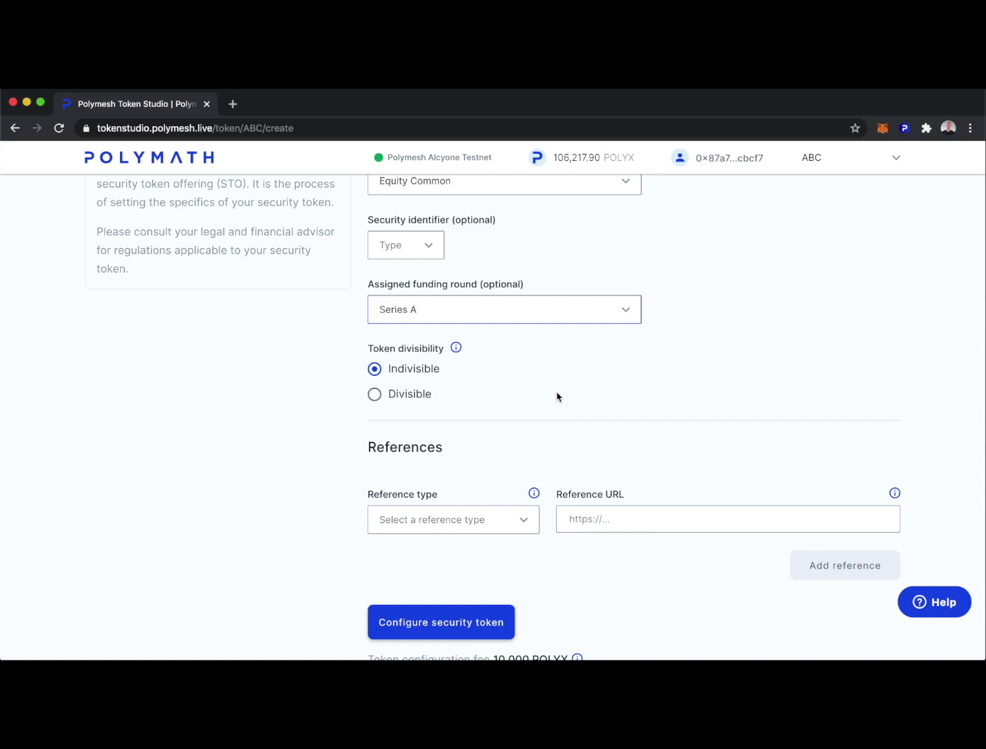
click(374, 393)
click(375, 369)
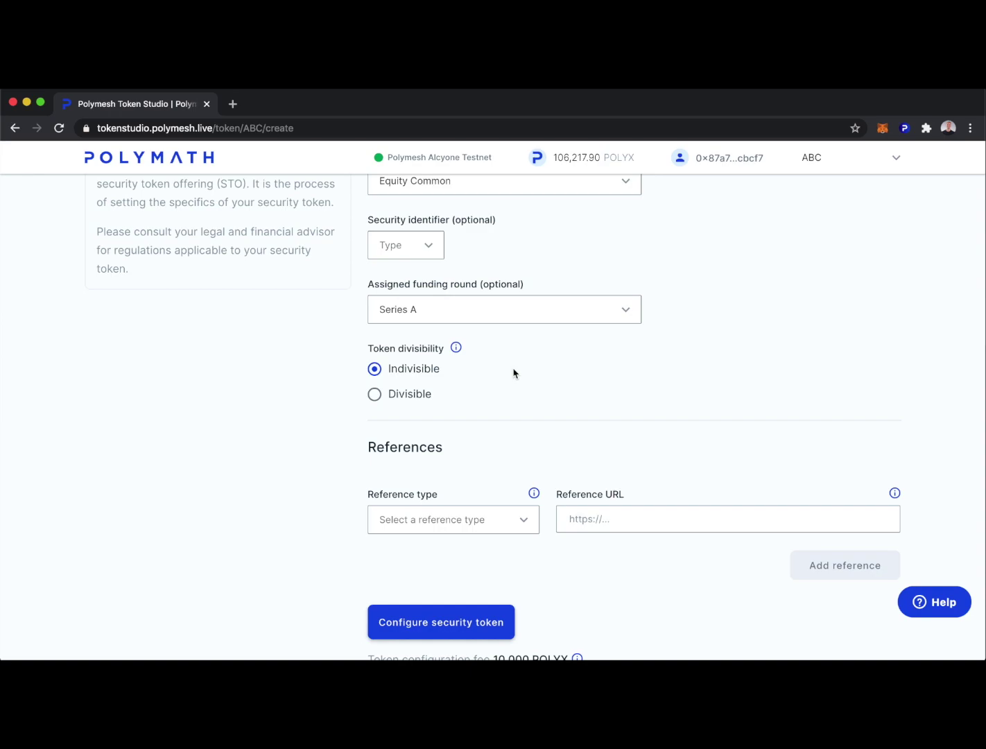
click(376, 394)
key(Up)
scroll(573, 387, down, 1)
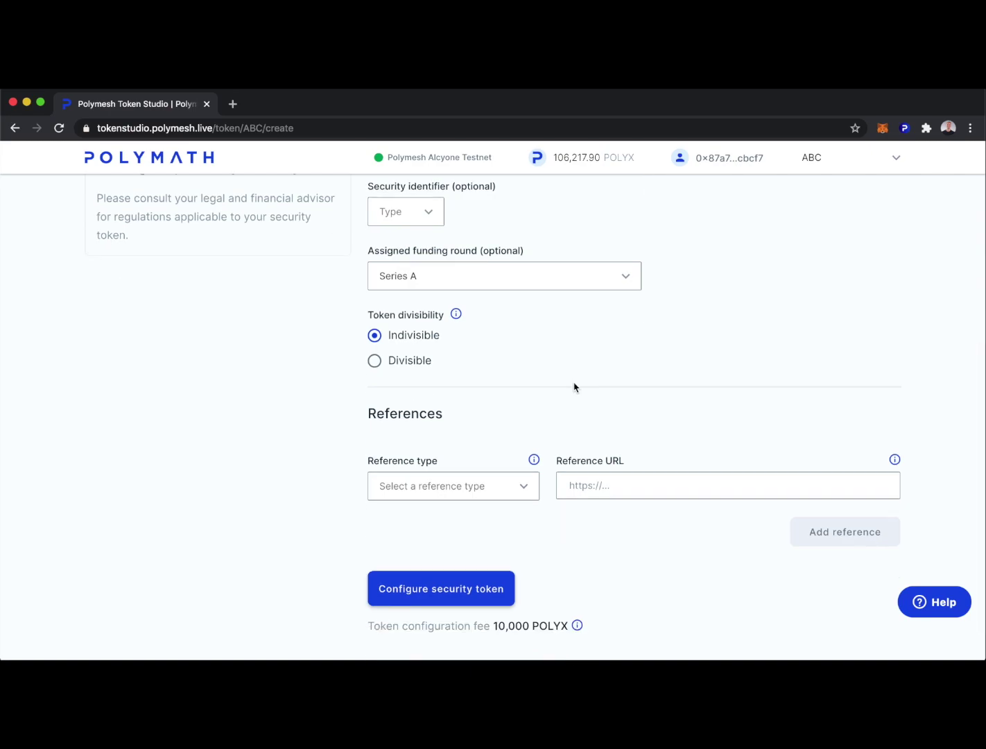
click(524, 489)
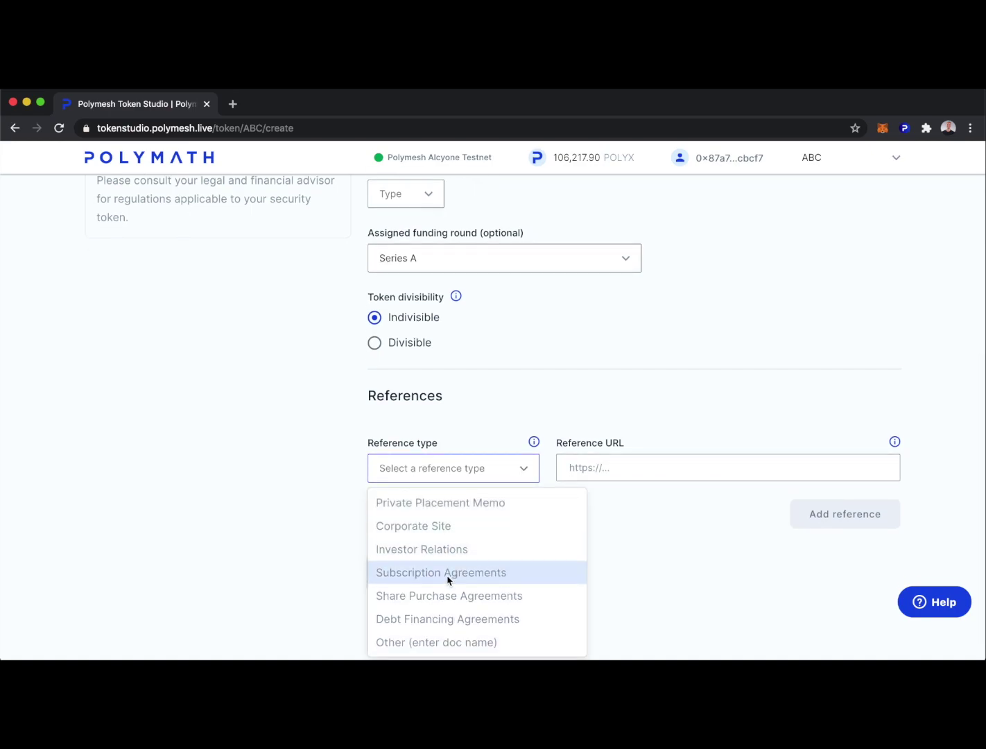
click(439, 505)
click(607, 469)
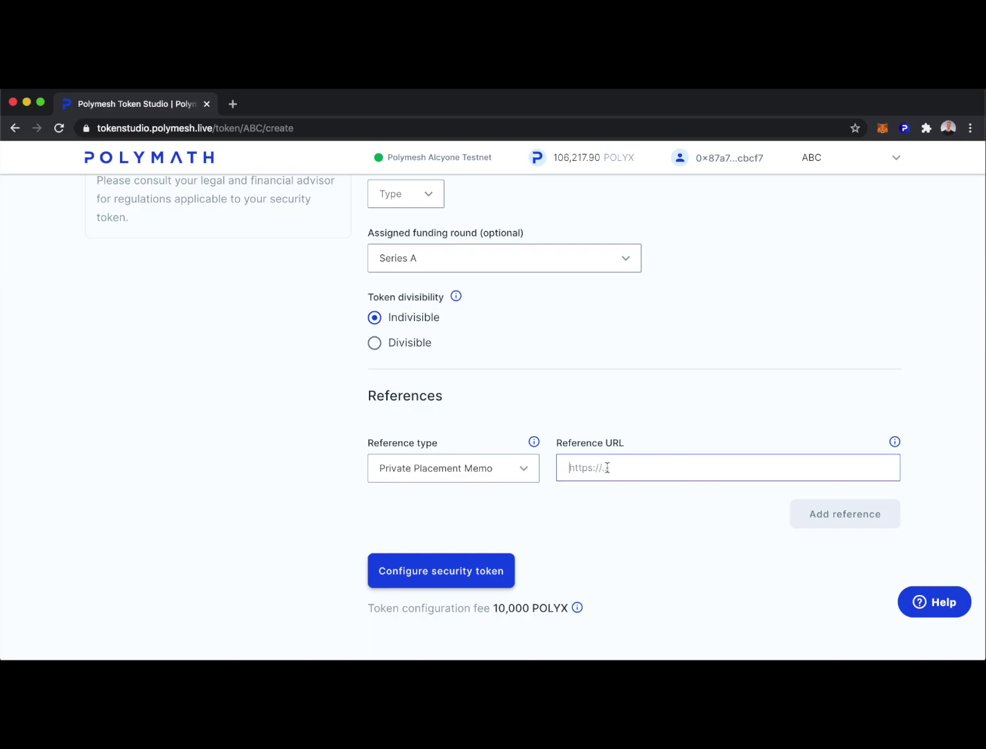
text(https:)
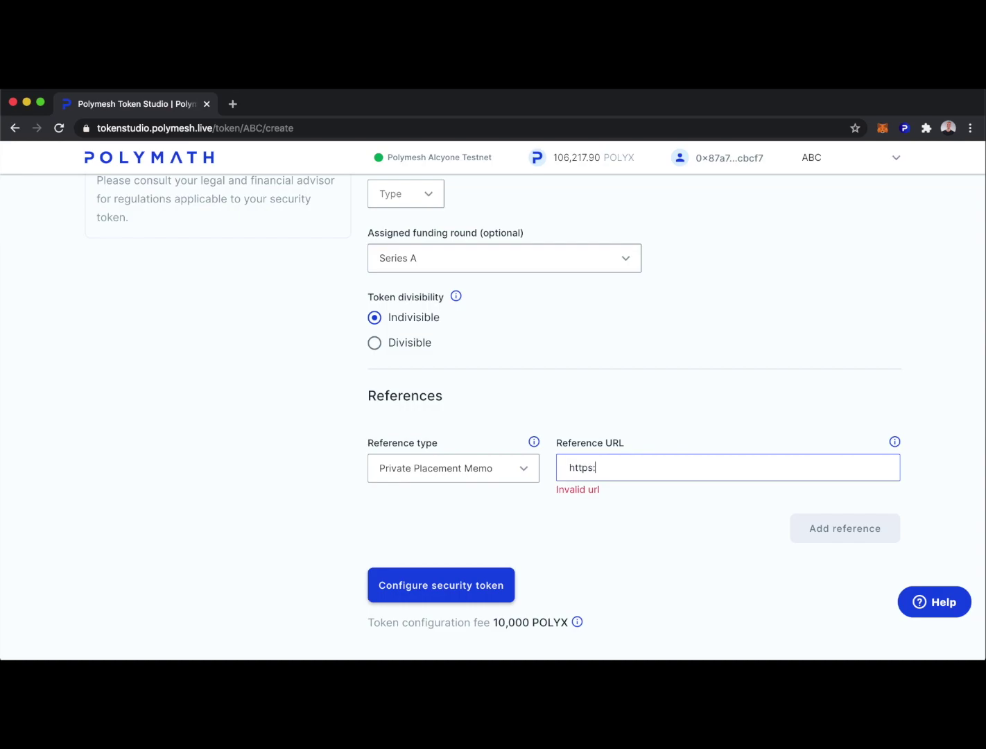
text(//polymath.netwo)
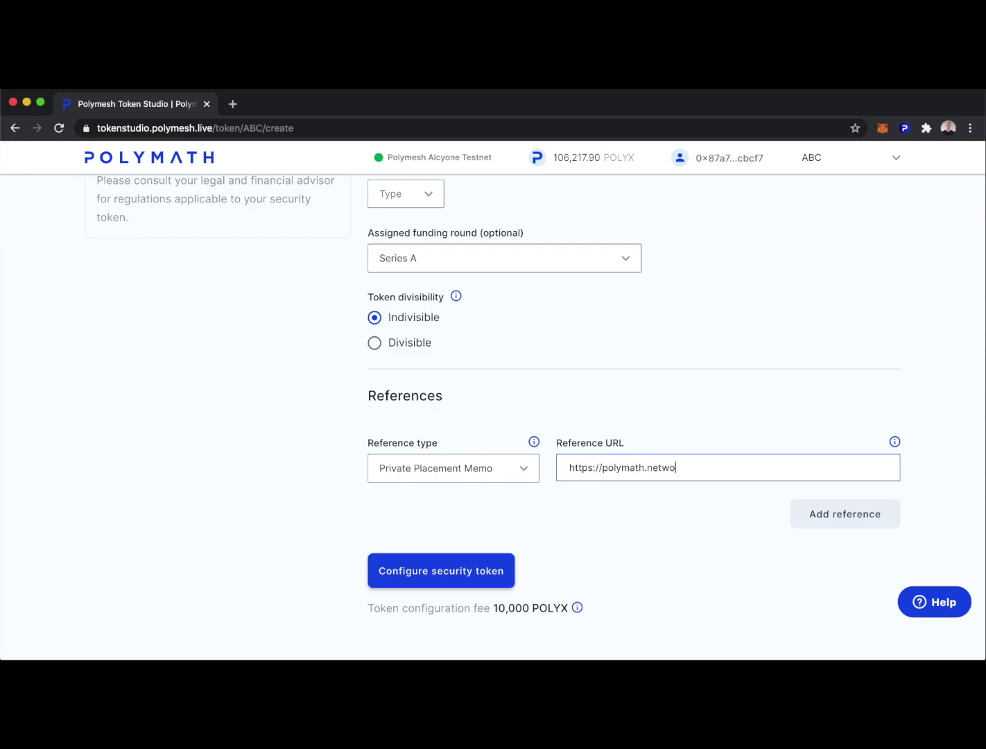
text(rk/ppm)
click(854, 518)
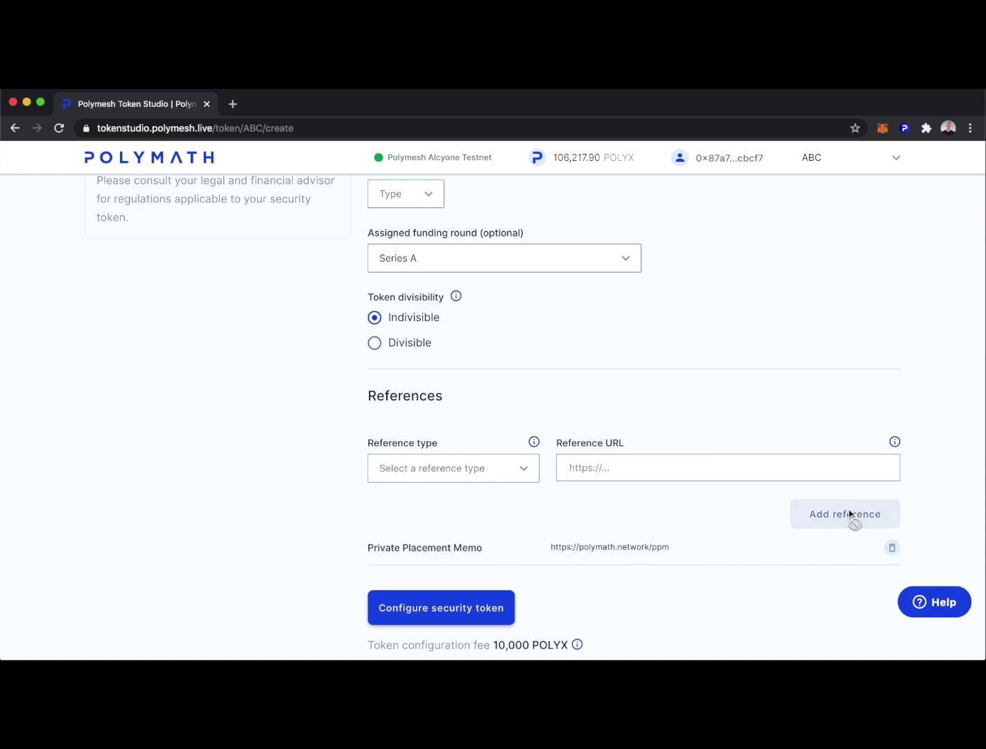
scroll(757, 593, down, 1)
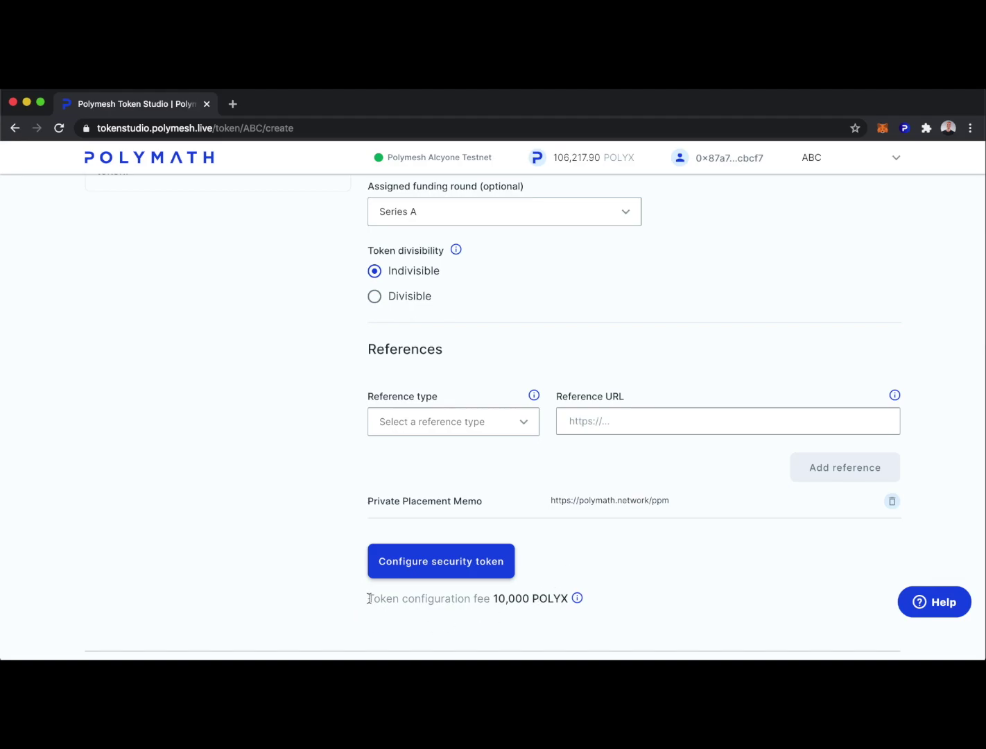
Step: Submit and authorize the ABC token and its reference document, then open its management dashboard
click(442, 564)
click(609, 628)
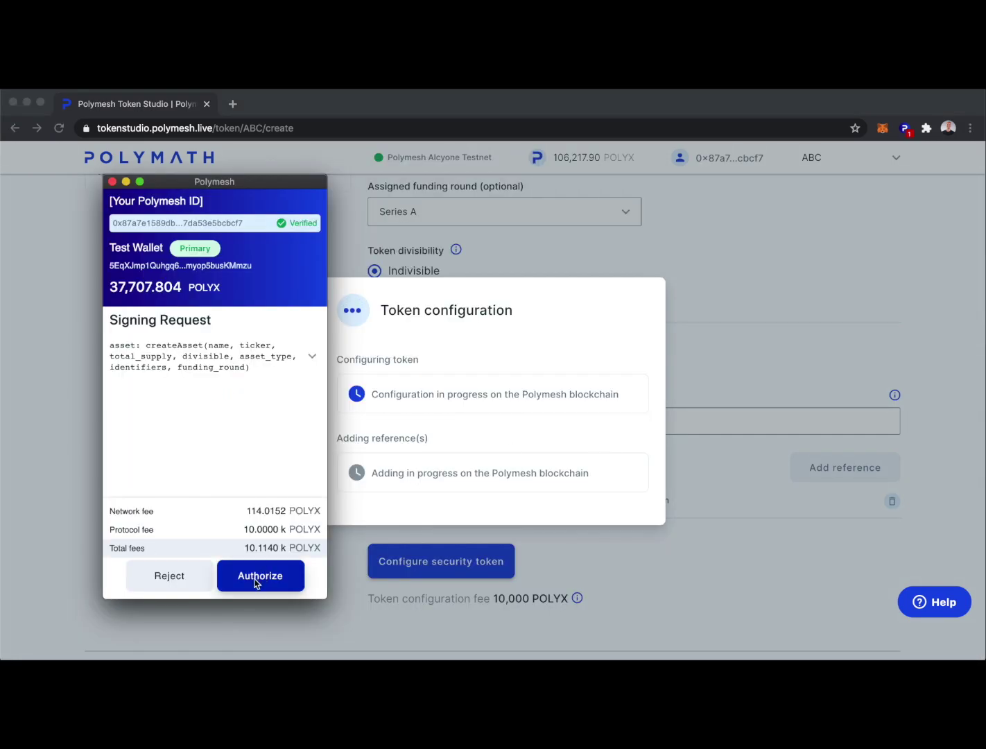
click(257, 578)
click(255, 580)
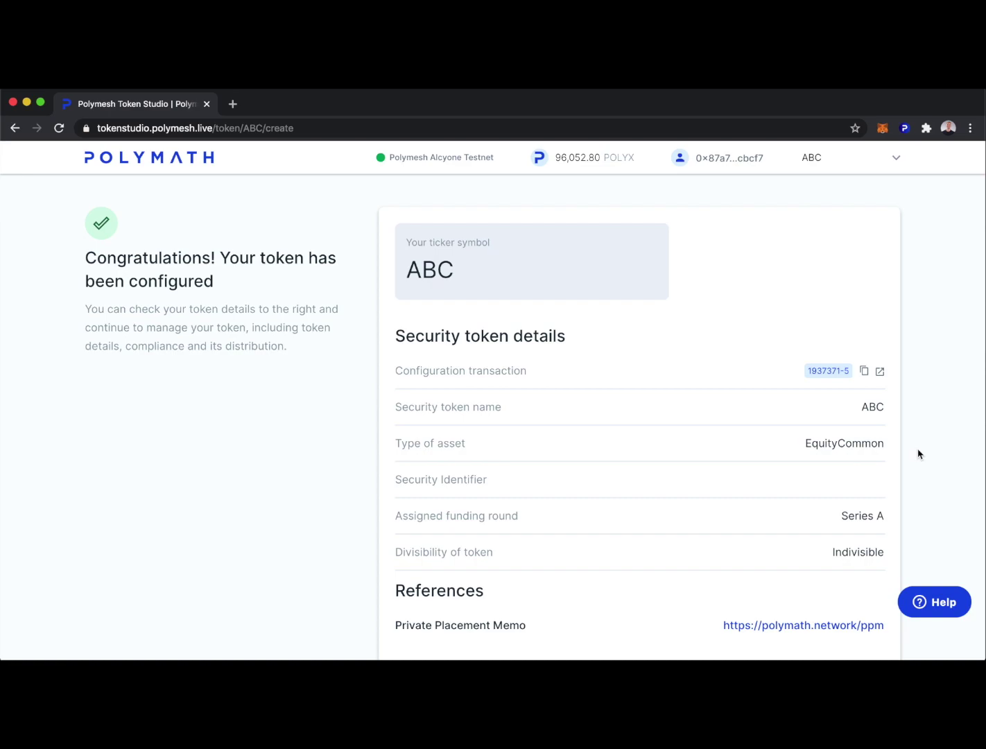
scroll(919, 454, down, 3)
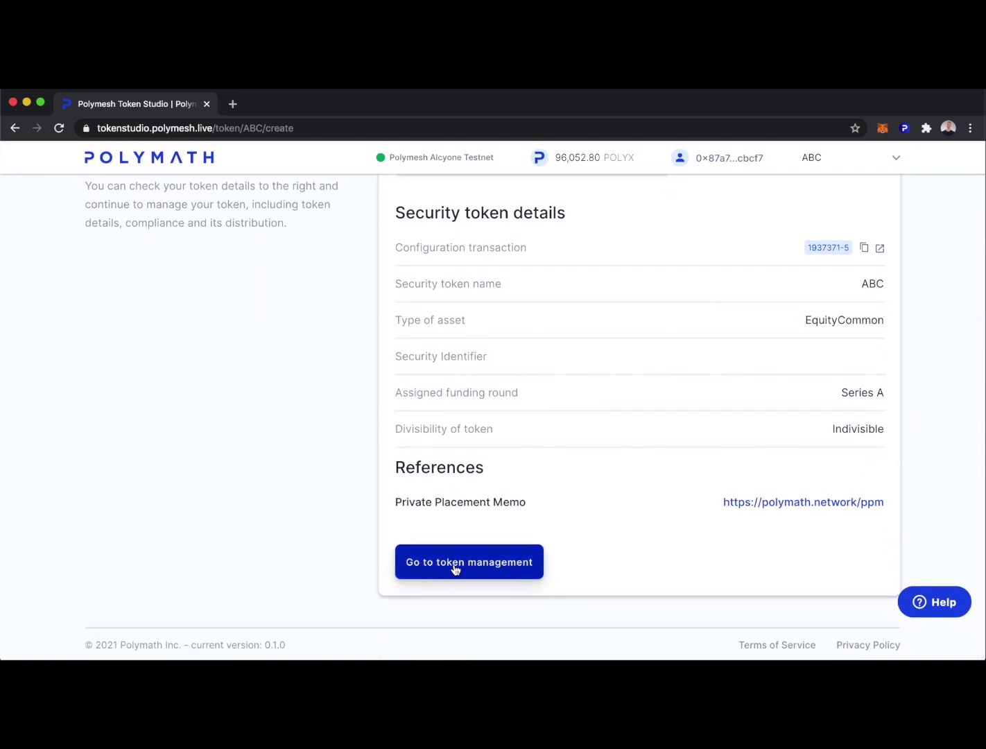
click(469, 561)
scroll(699, 572, down, 4)
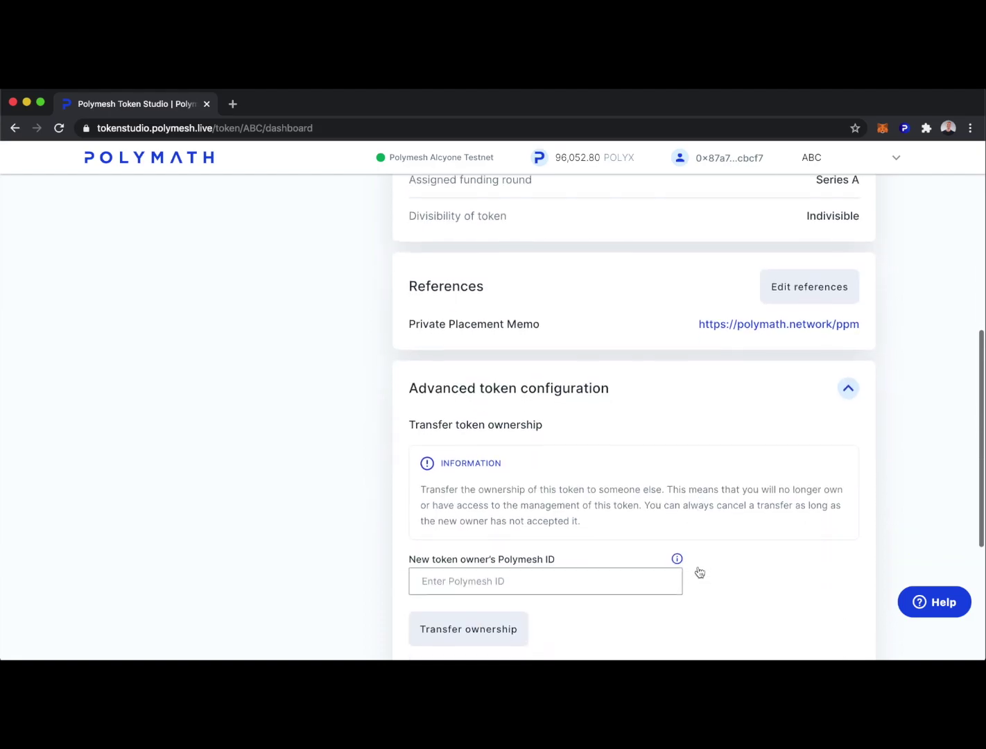
scroll(762, 567, down, 3)
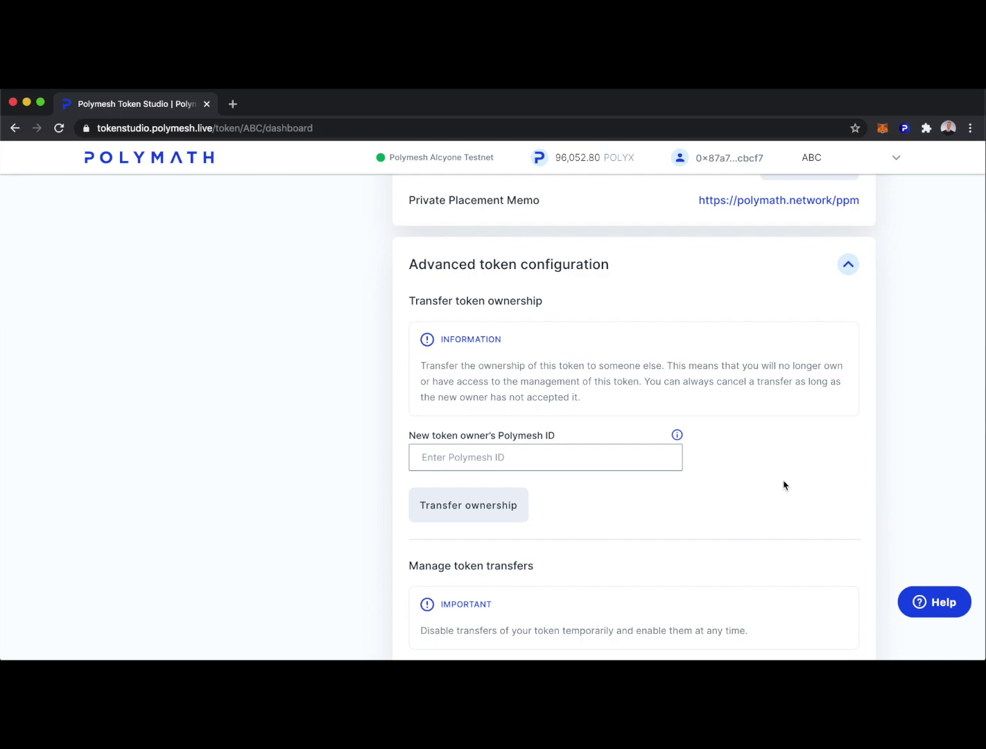
click(444, 457)
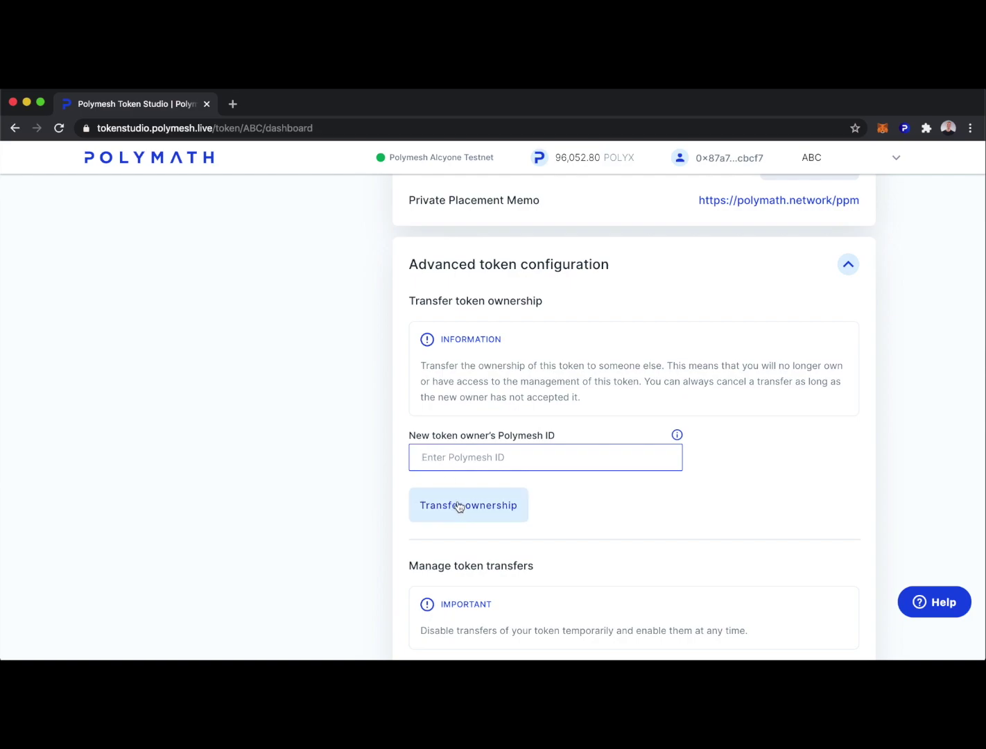
scroll(857, 461, down, 2)
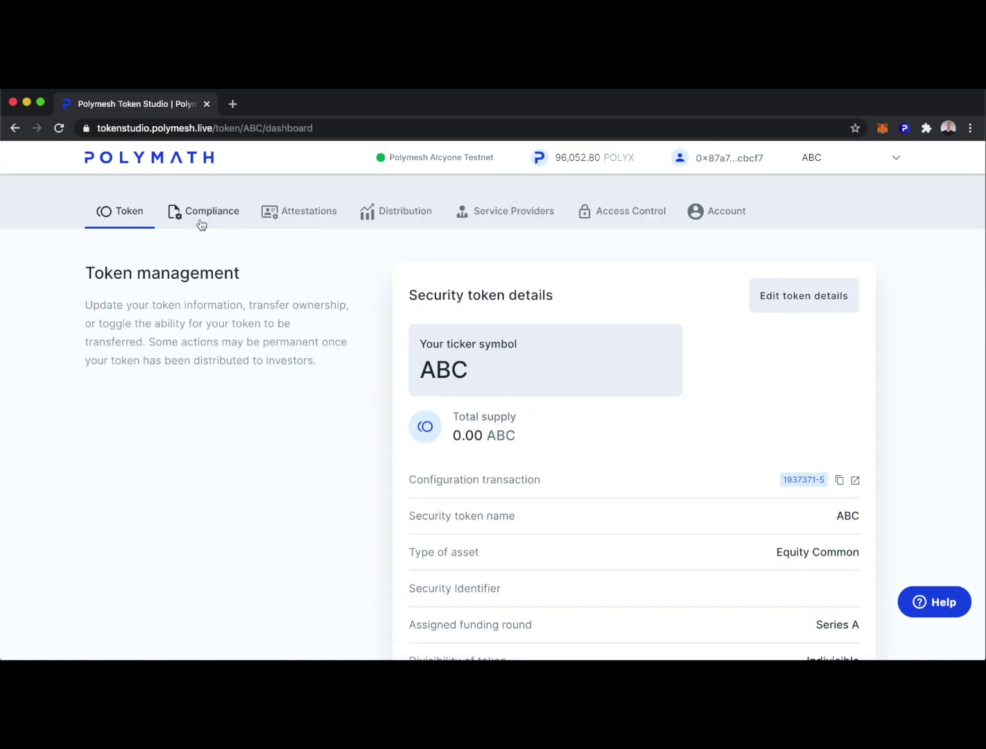
Step: Open ABC's Compliance tab and scroll down to the empty Compliance rule section
click(205, 211)
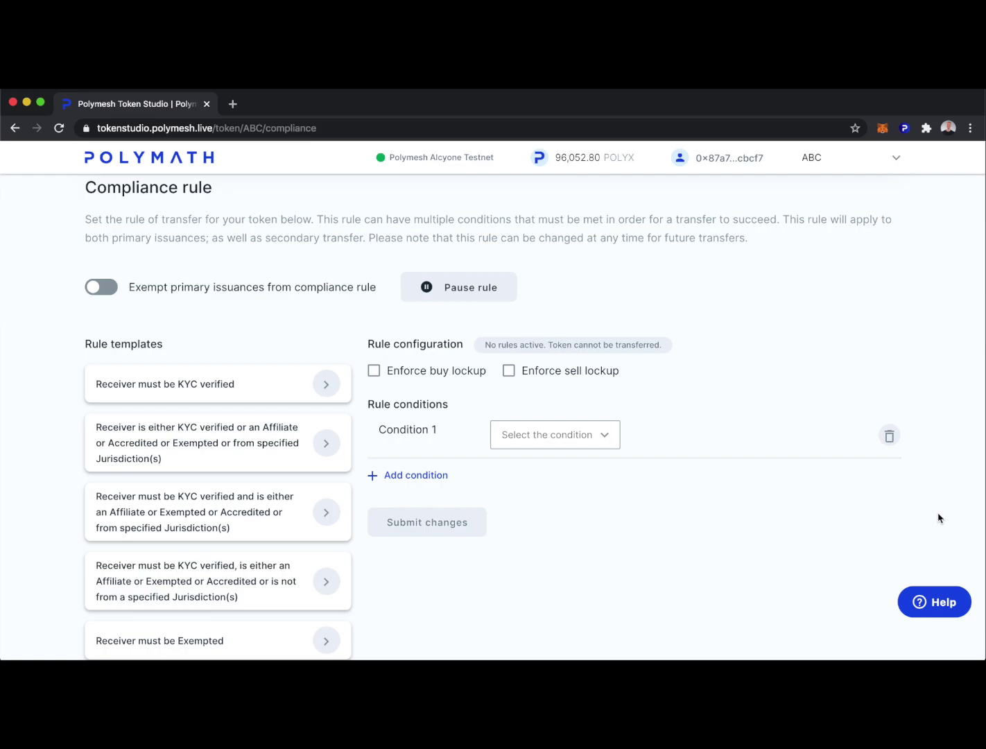
scroll(938, 518, down, 2)
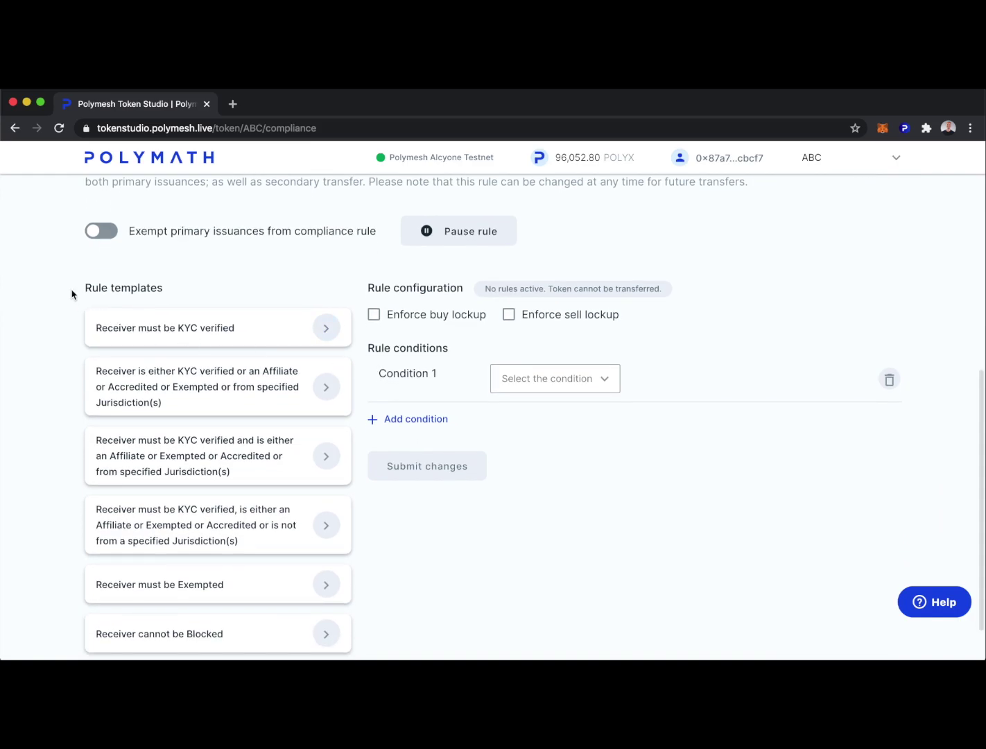
Step: Apply the KYC and not-from-jurisdiction template with buy and sell lockups enforced
click(220, 523)
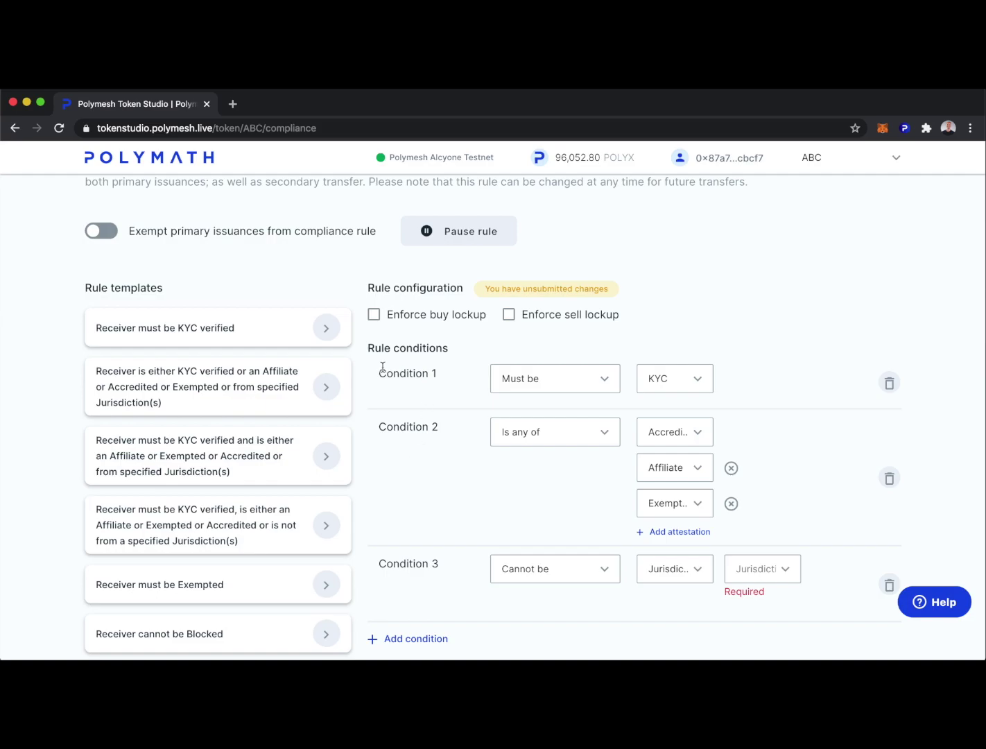
click(373, 316)
click(508, 314)
Step: Exclude United States of America as Condition 3's jurisdiction
scroll(455, 460, down, 2)
click(784, 509)
scroll(770, 562, down, 10)
scroll(789, 575, down, 15)
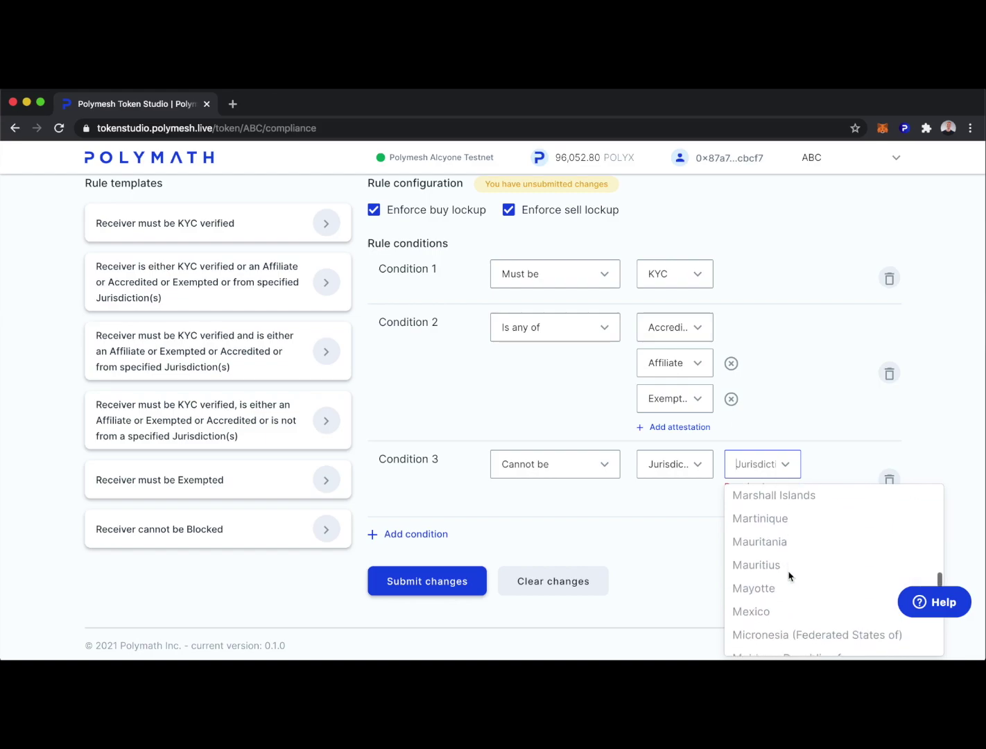
scroll(790, 575, down, 12)
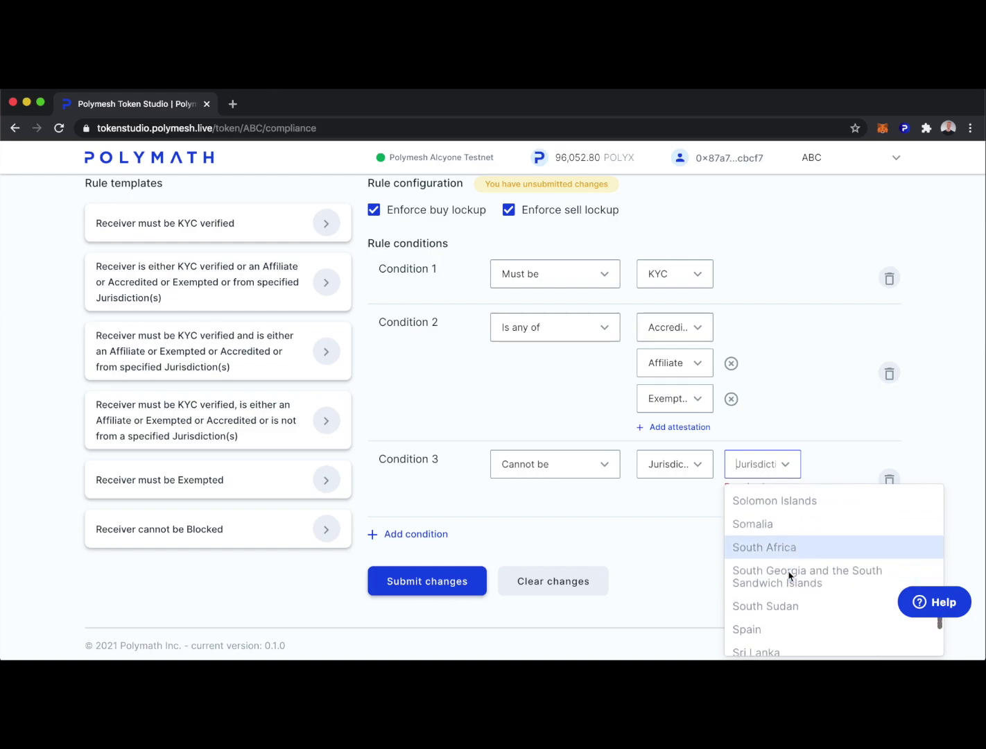
scroll(789, 575, down, 5)
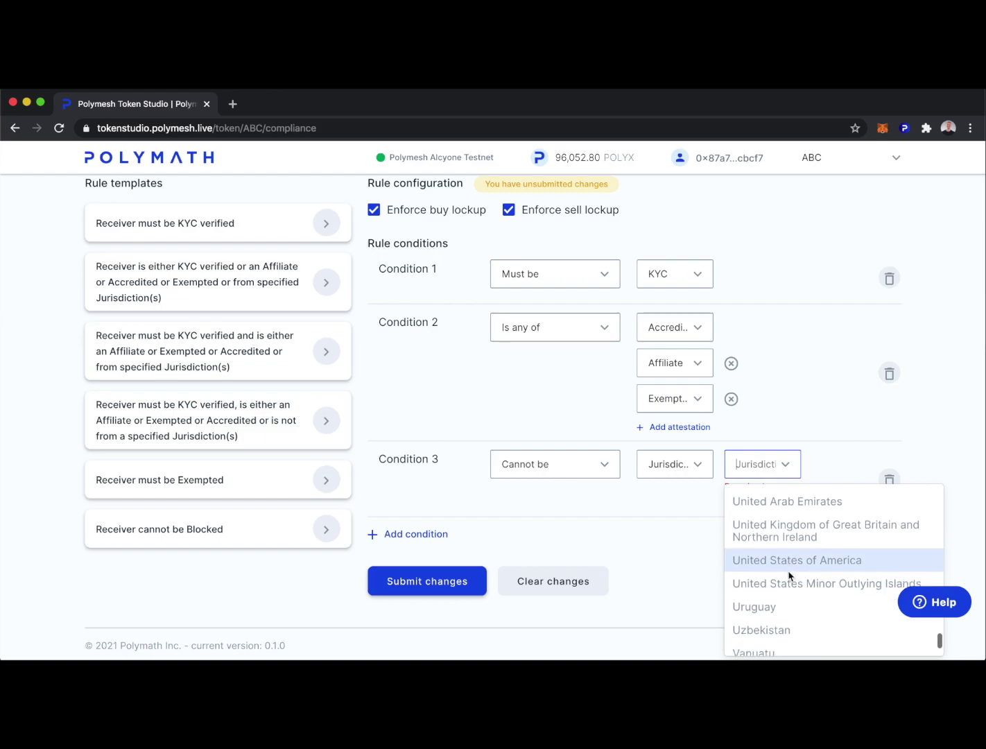
click(784, 566)
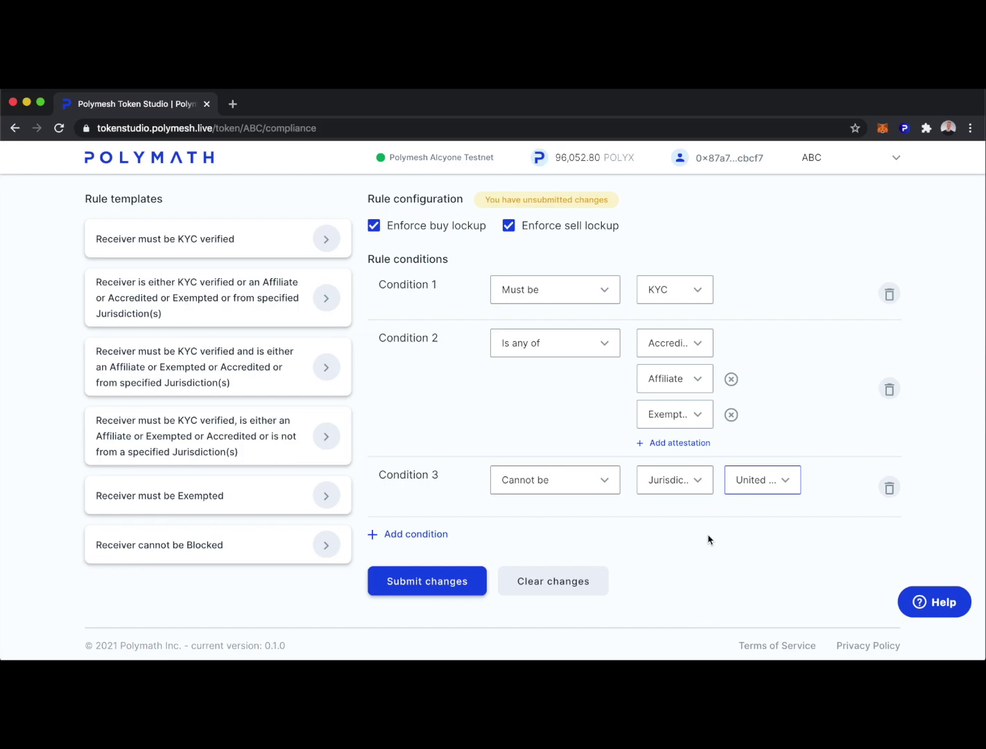
drag(381, 284, 448, 284)
drag(382, 336, 444, 336)
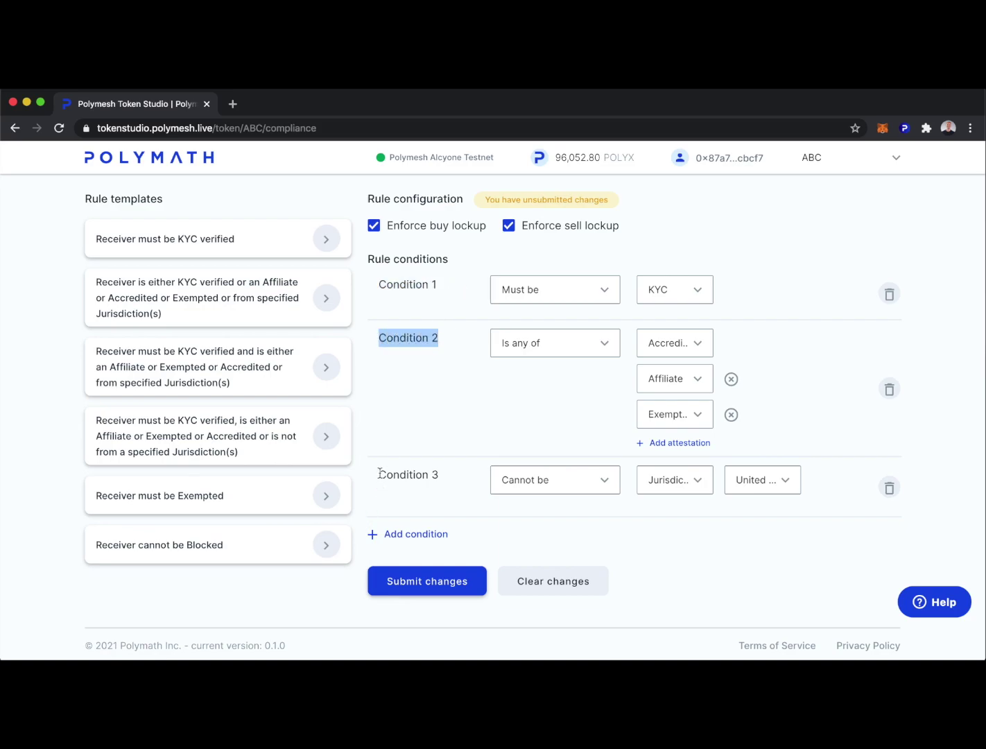
drag(379, 473, 435, 473)
click(752, 549)
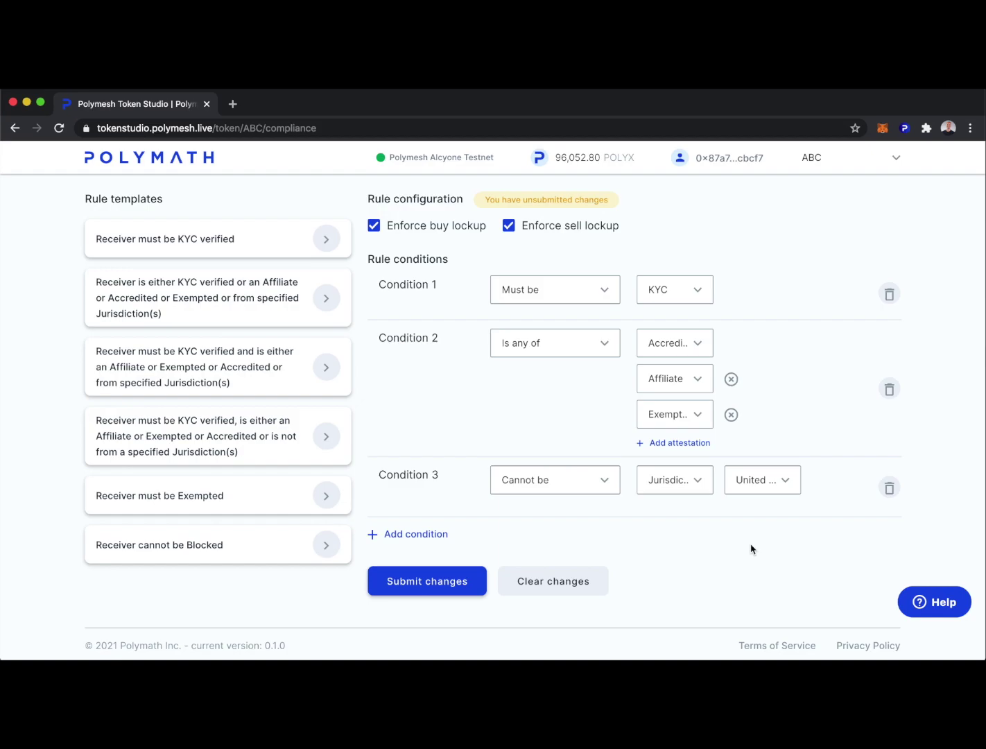
click(417, 534)
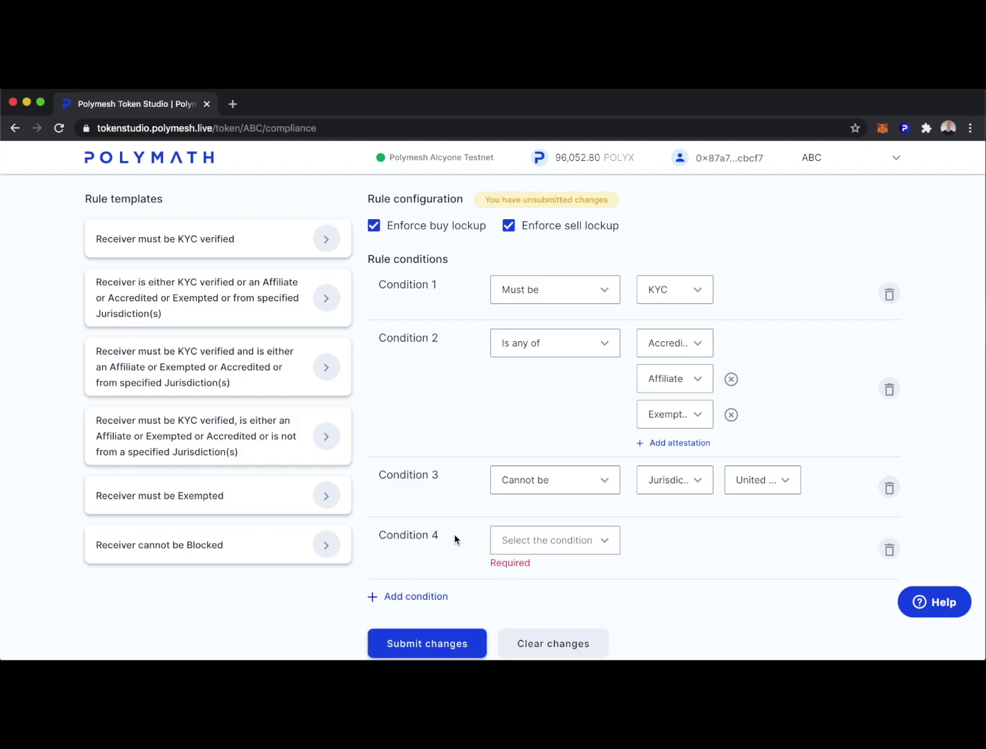
click(890, 549)
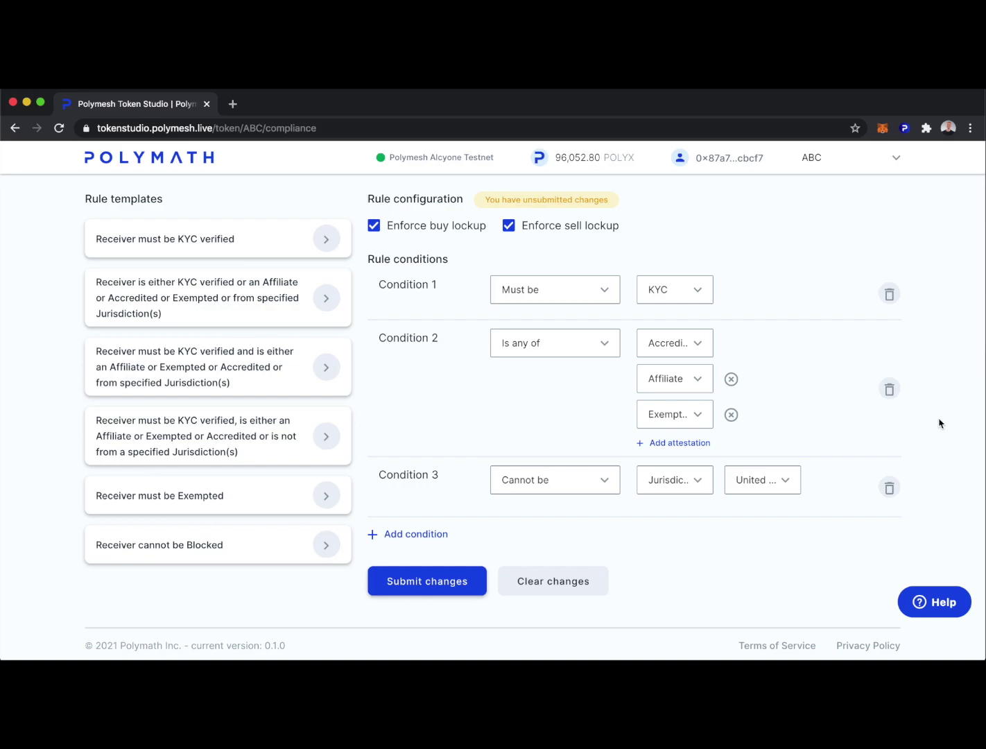
Step: Submit, confirm and authorize the compliance rule in the wallet, then verify it is active
click(420, 583)
click(605, 462)
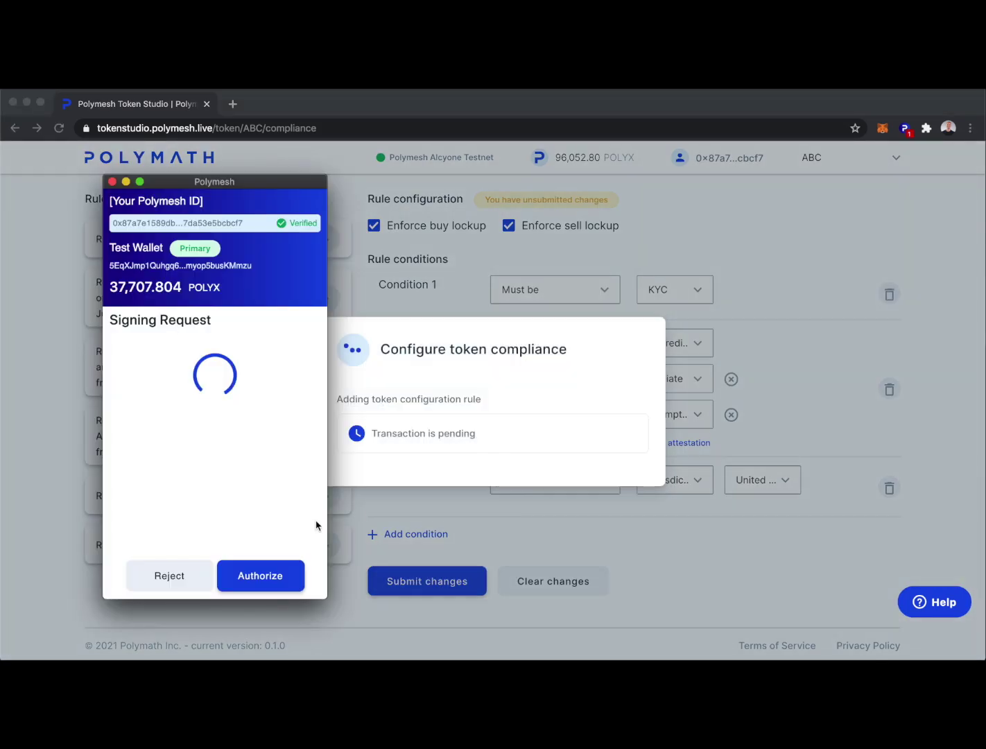
click(260, 580)
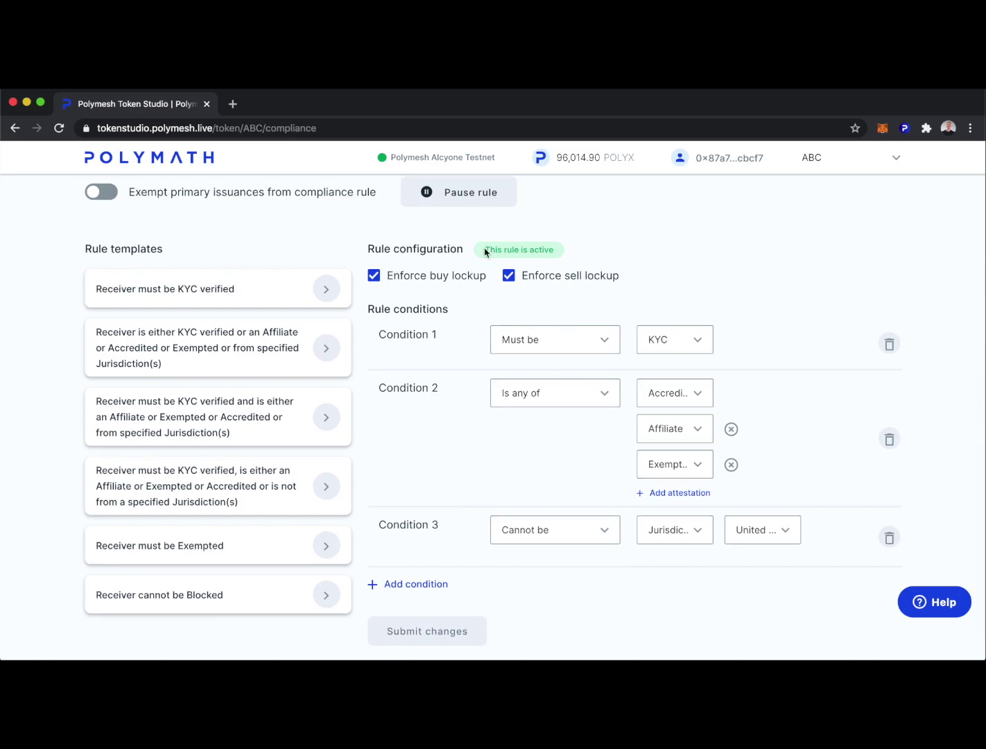
drag(486, 249, 561, 249)
click(585, 253)
scroll(801, 328, down, 1)
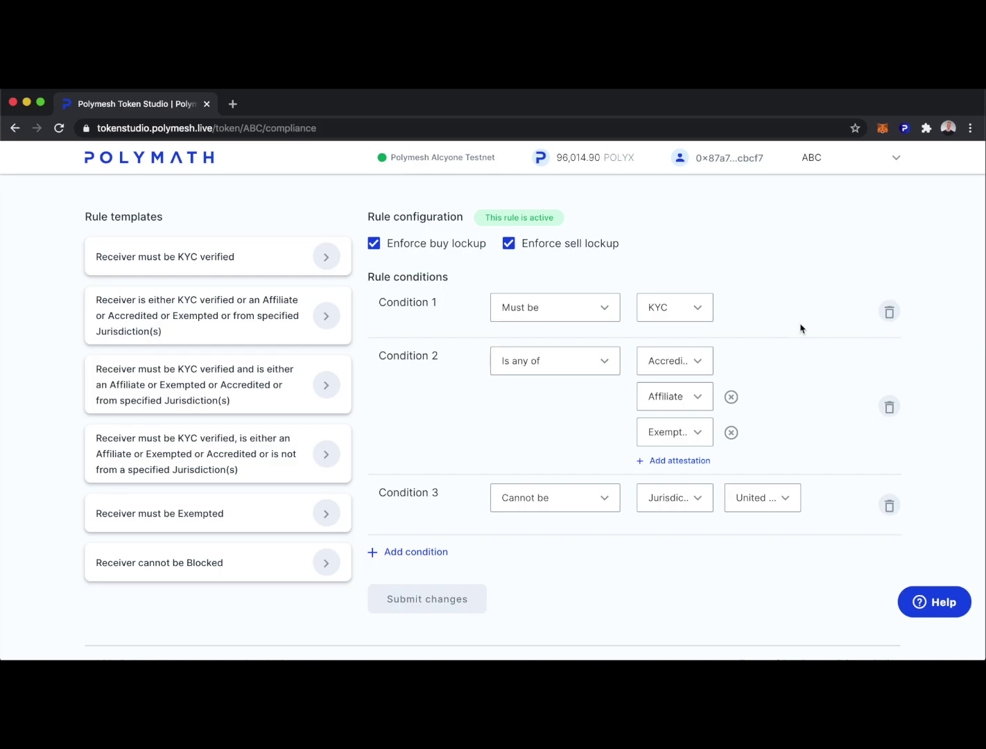
scroll(801, 328, up, 7)
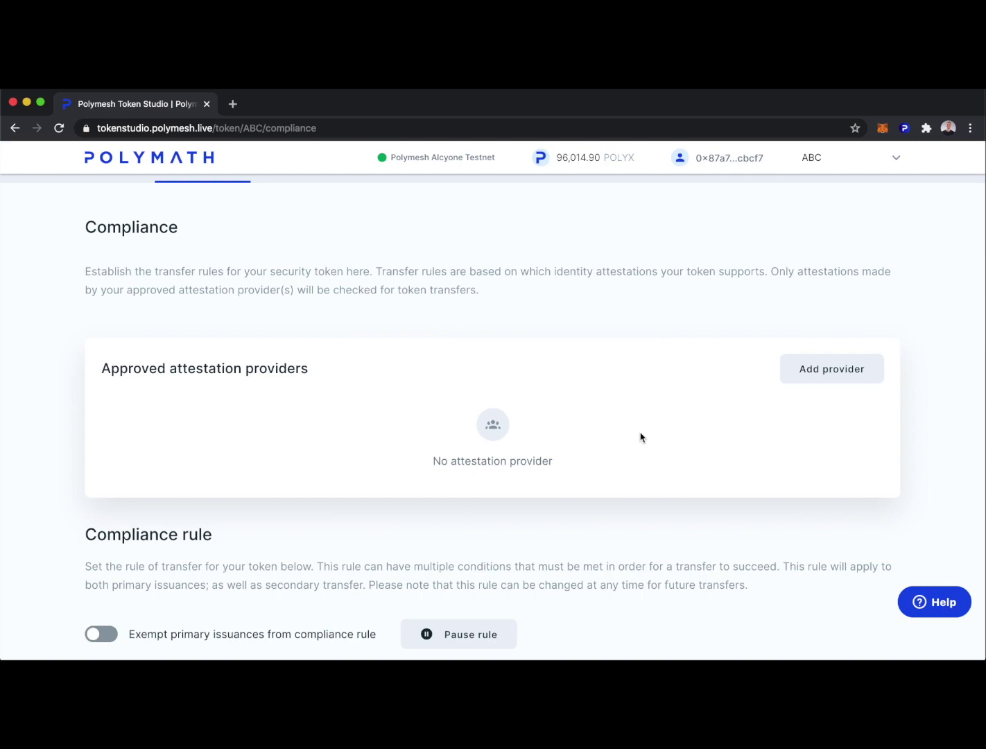
Step: Add My Polymesh ID as approved provider for all attestation types and authorize it
click(815, 371)
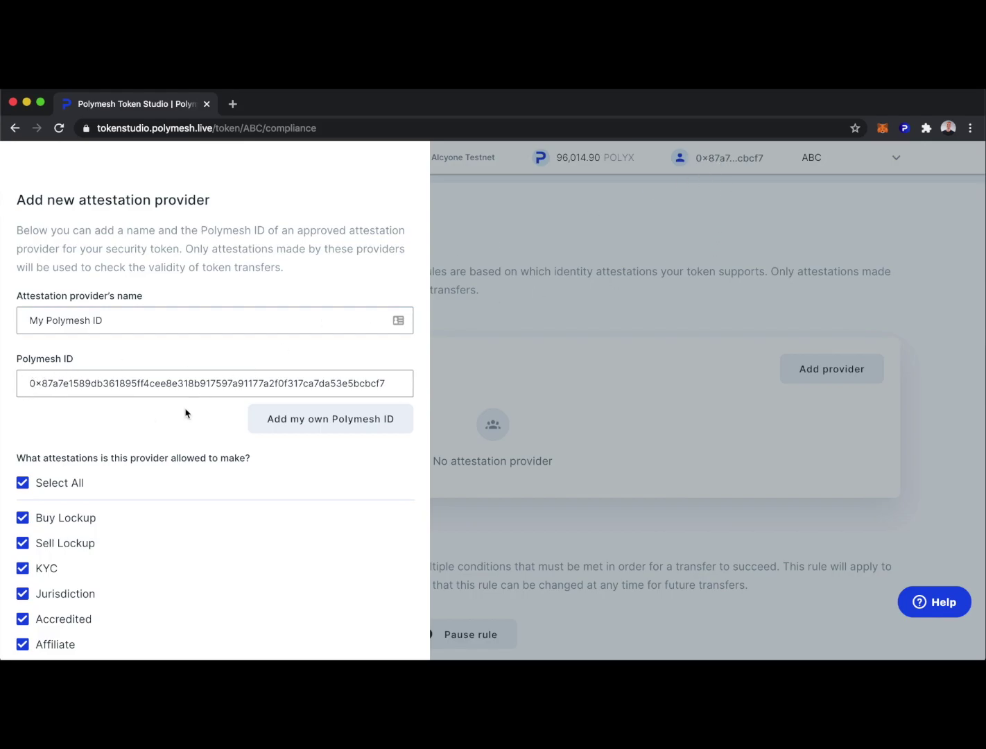
scroll(244, 517, down, 1)
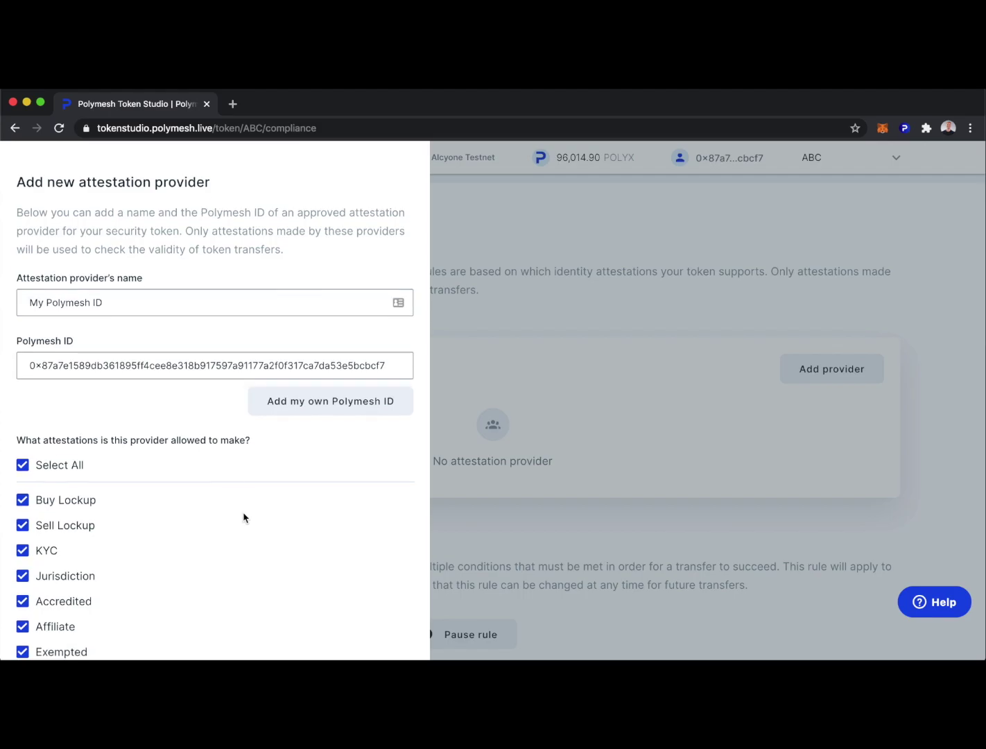
scroll(244, 517, down, 4)
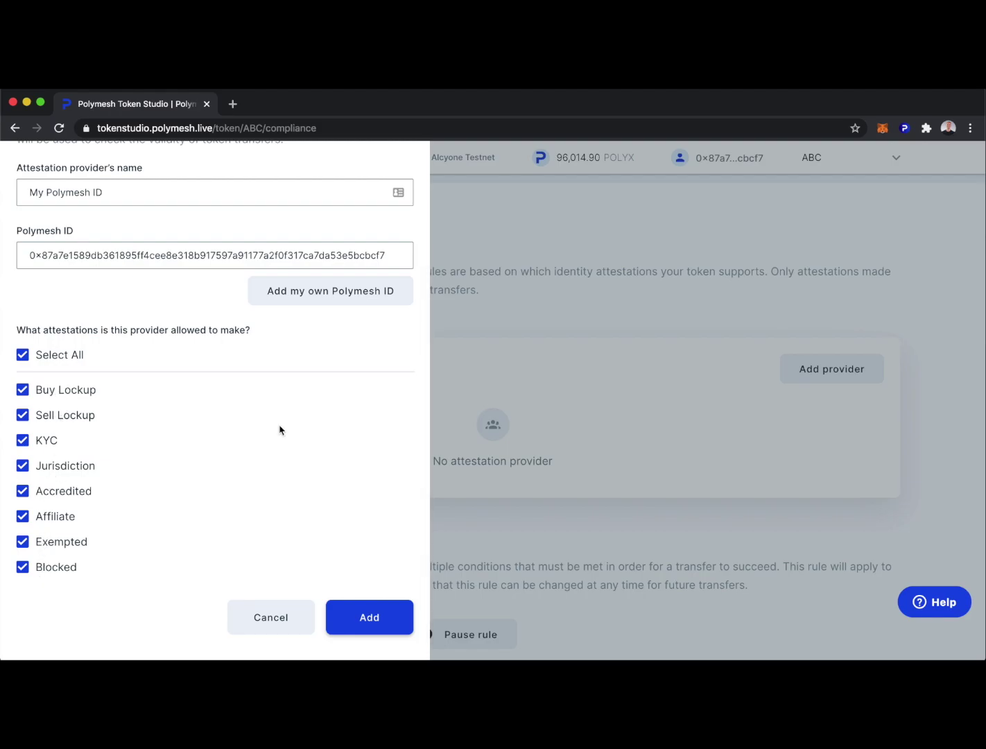
key(Return)
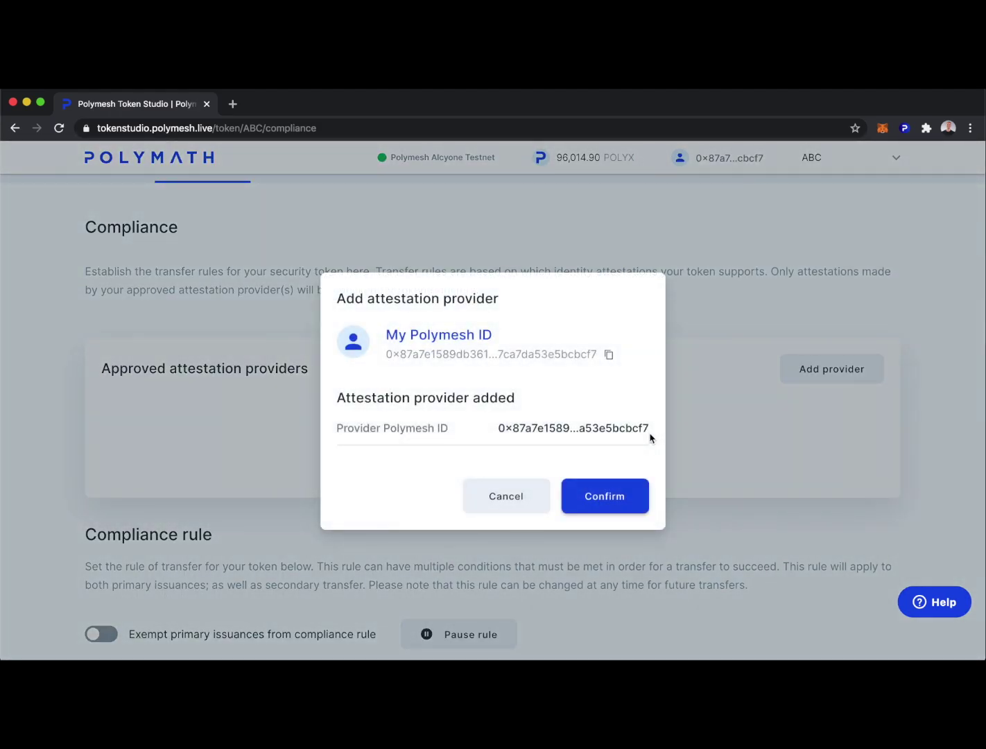
click(614, 497)
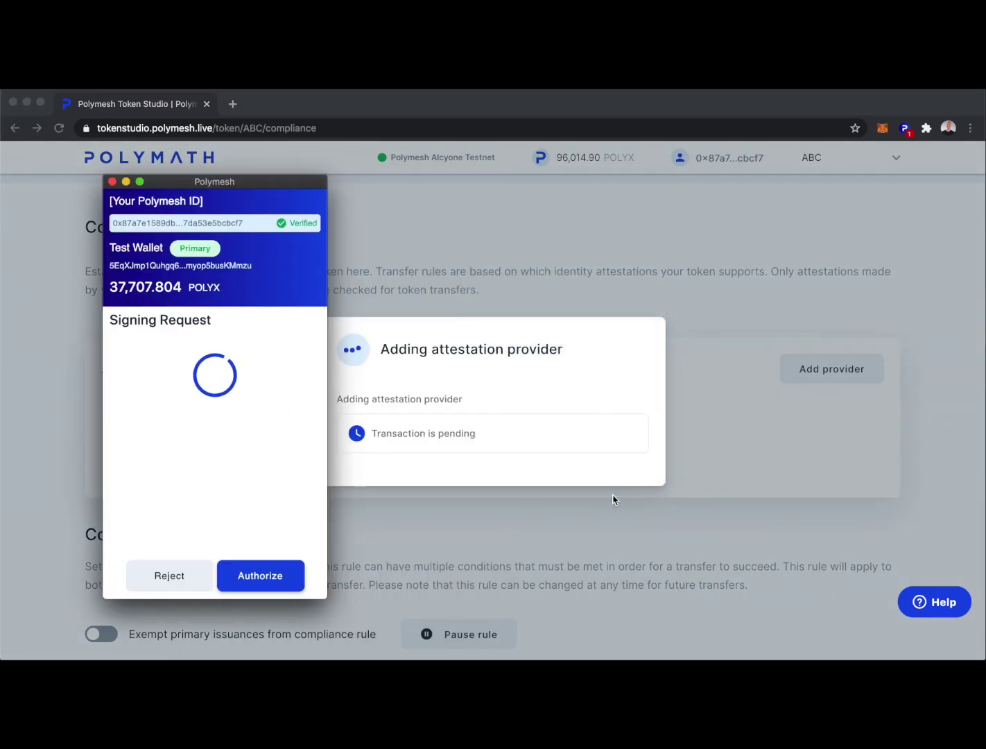
click(259, 580)
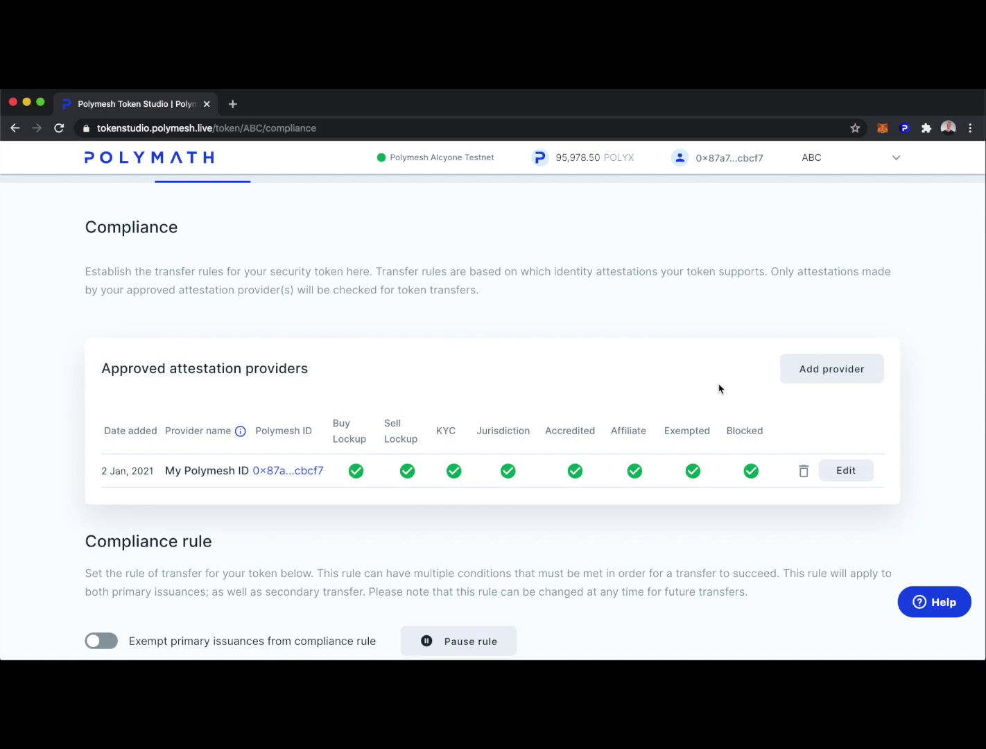
scroll(719, 388, up, 2)
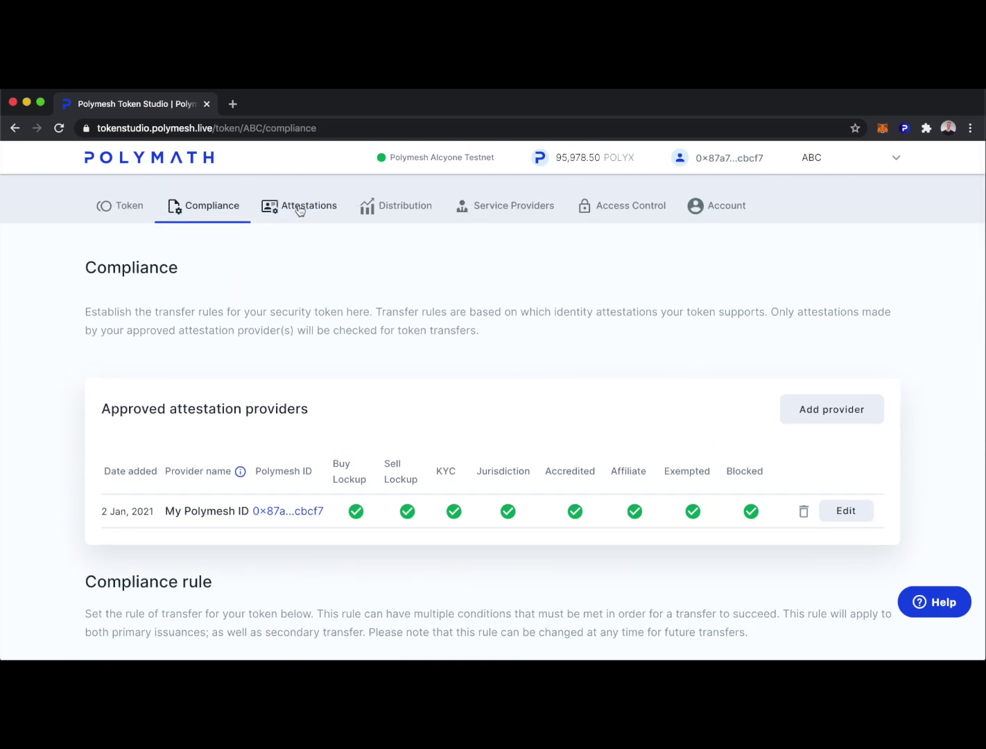
Step: Start new attestations for a single Polymesh ID and paste the investor's ID
click(299, 207)
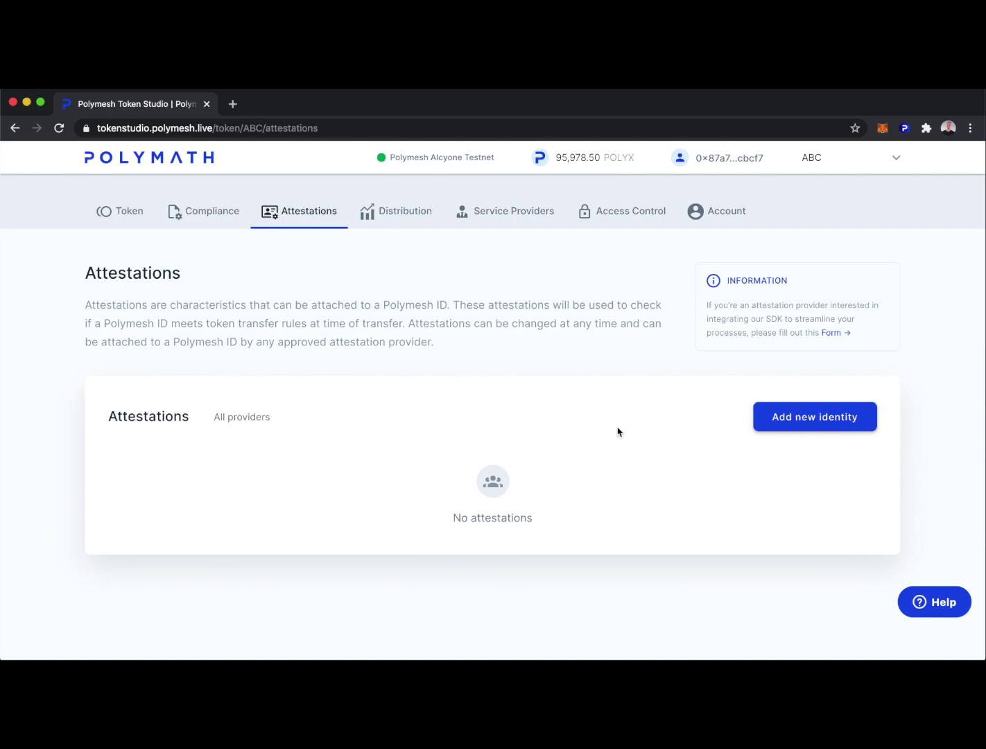
click(833, 416)
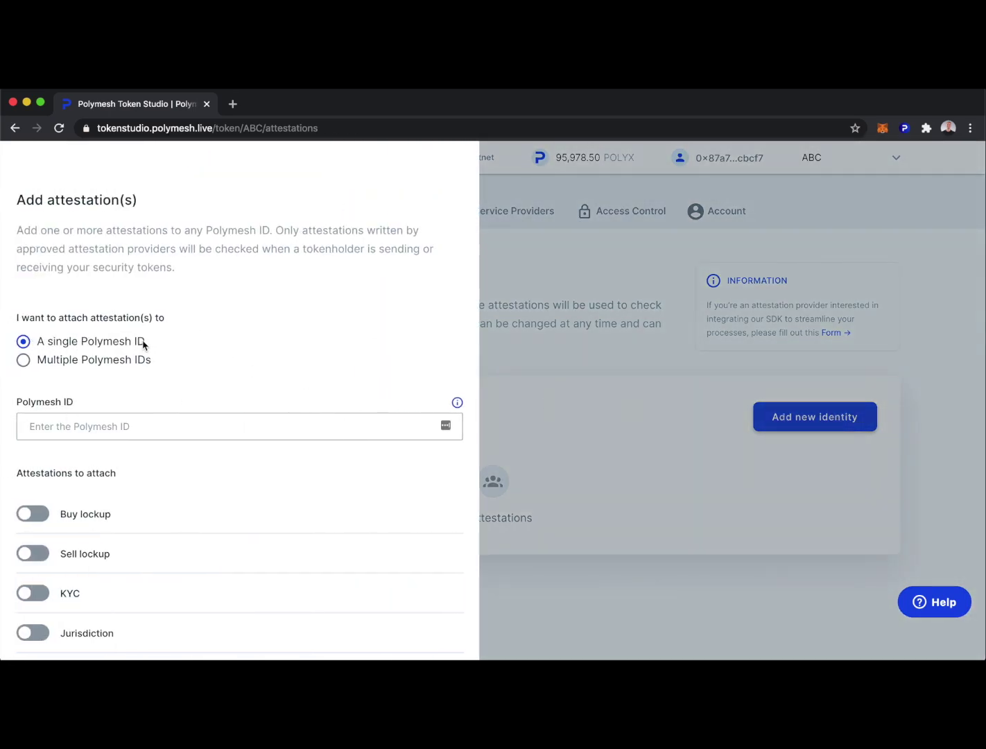
click(24, 361)
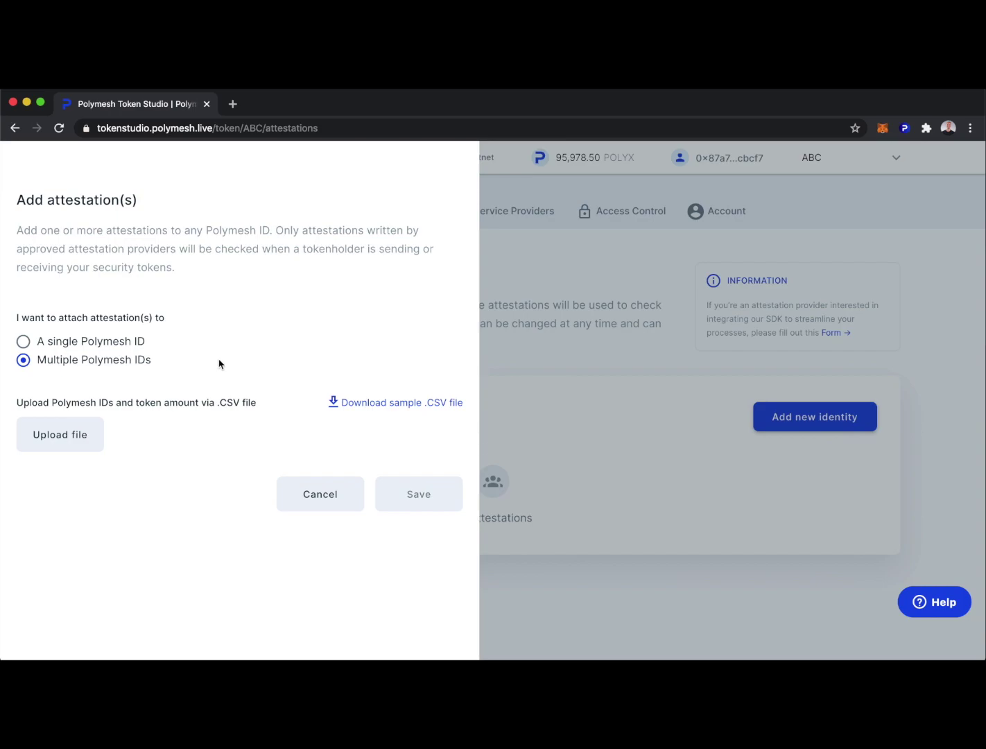
click(21, 339)
click(88, 426)
text(0x80f6e4962809f3f2a6d68edc720cd761027493b75ec1462161b96de42962bb50)
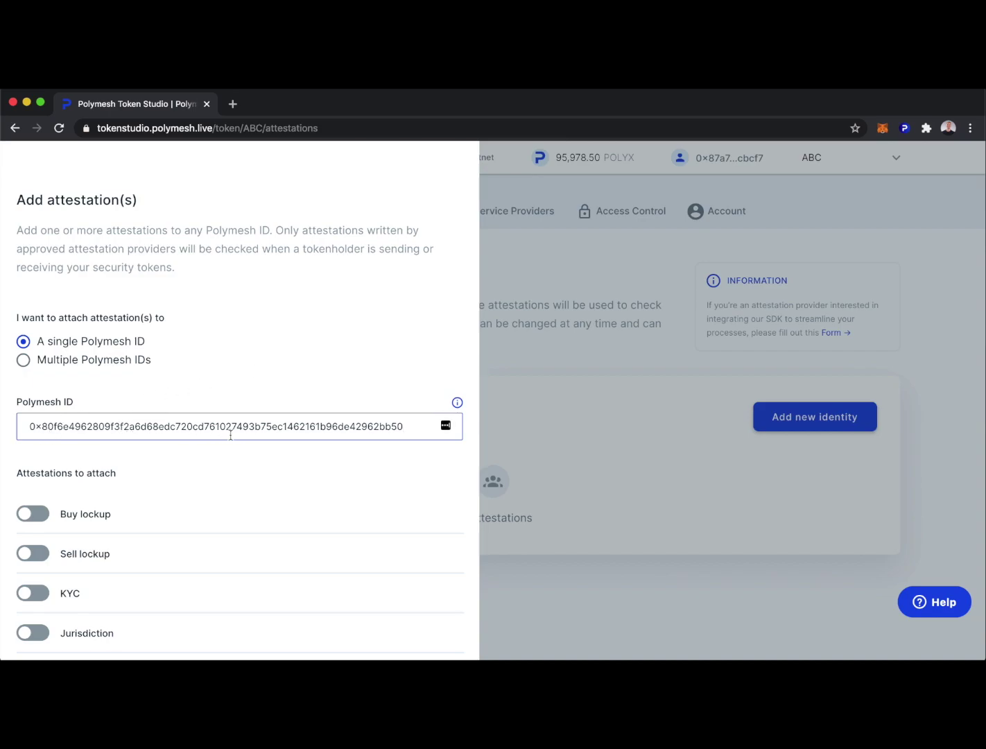
Step: Enable Buy lockup expiring 12/30/2020 and Sell lockup expiring 03/02/2021
scroll(271, 472, down, 3)
click(32, 386)
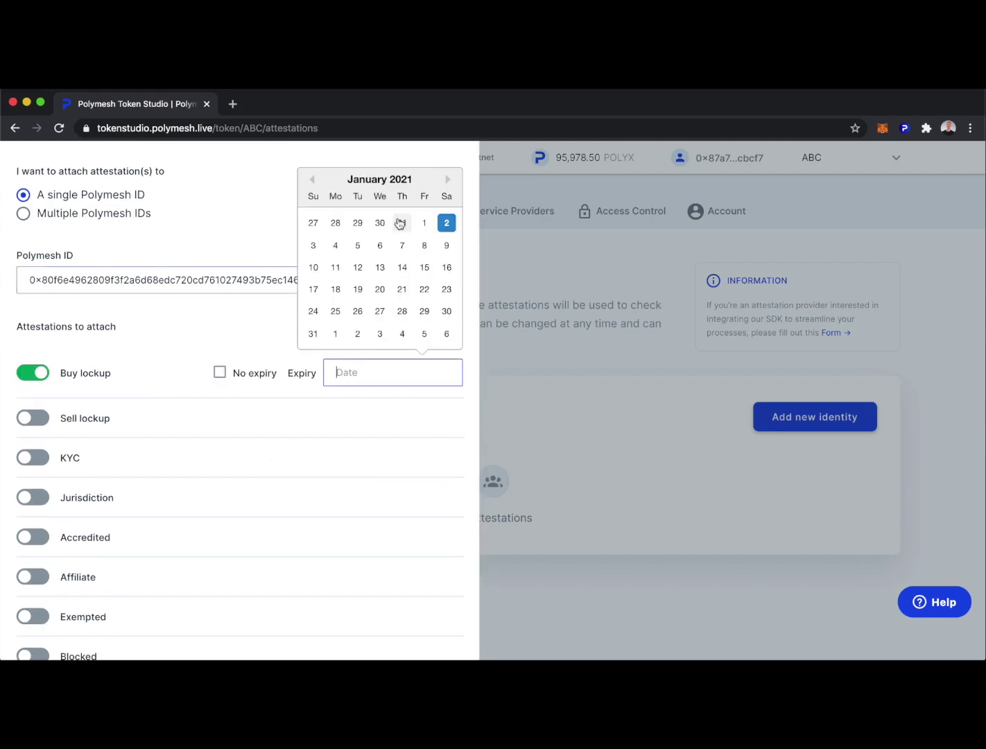
click(379, 223)
click(33, 424)
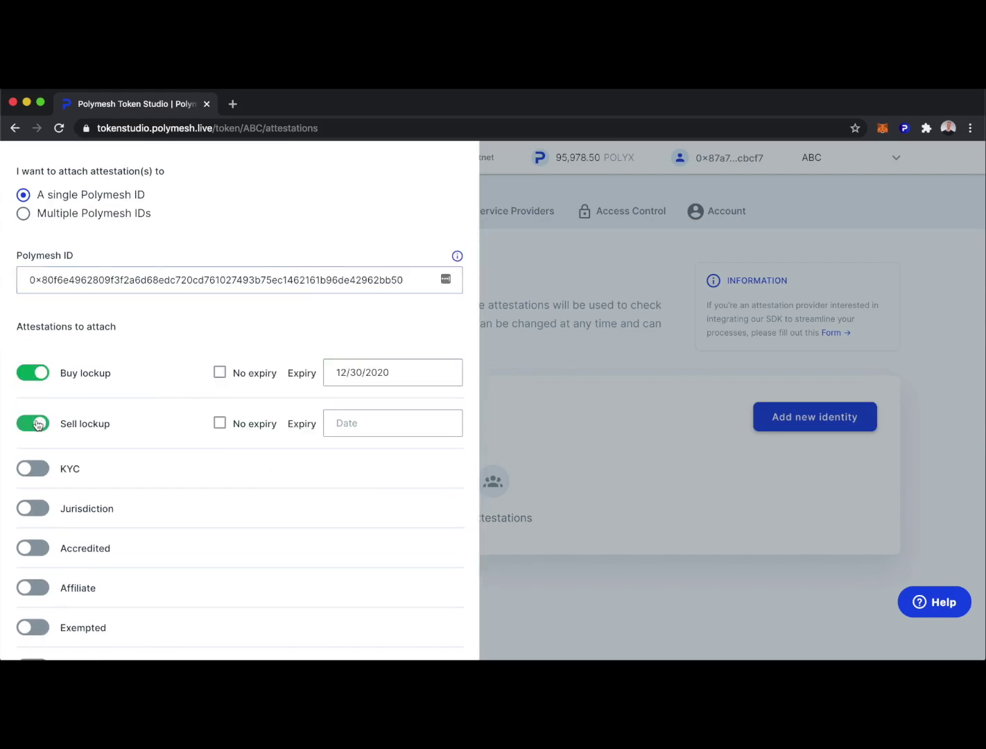
click(400, 416)
click(448, 232)
click(448, 232)
click(358, 274)
Step: Enable the KYC attestation with expiry 03/02/2021
click(40, 469)
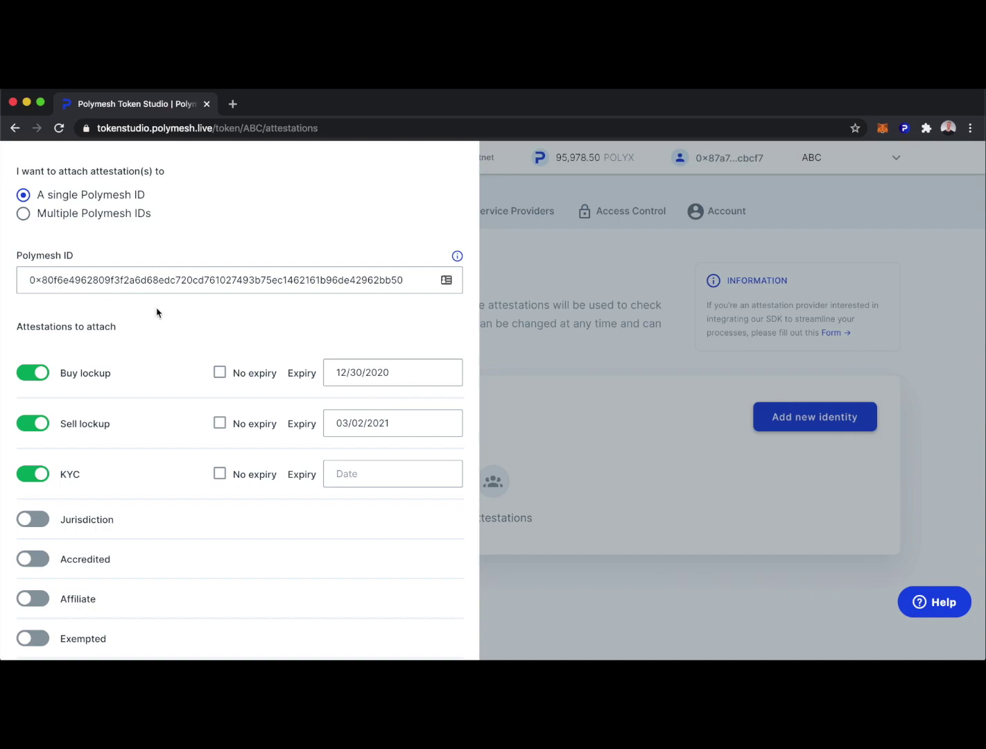
click(375, 475)
click(448, 282)
click(447, 282)
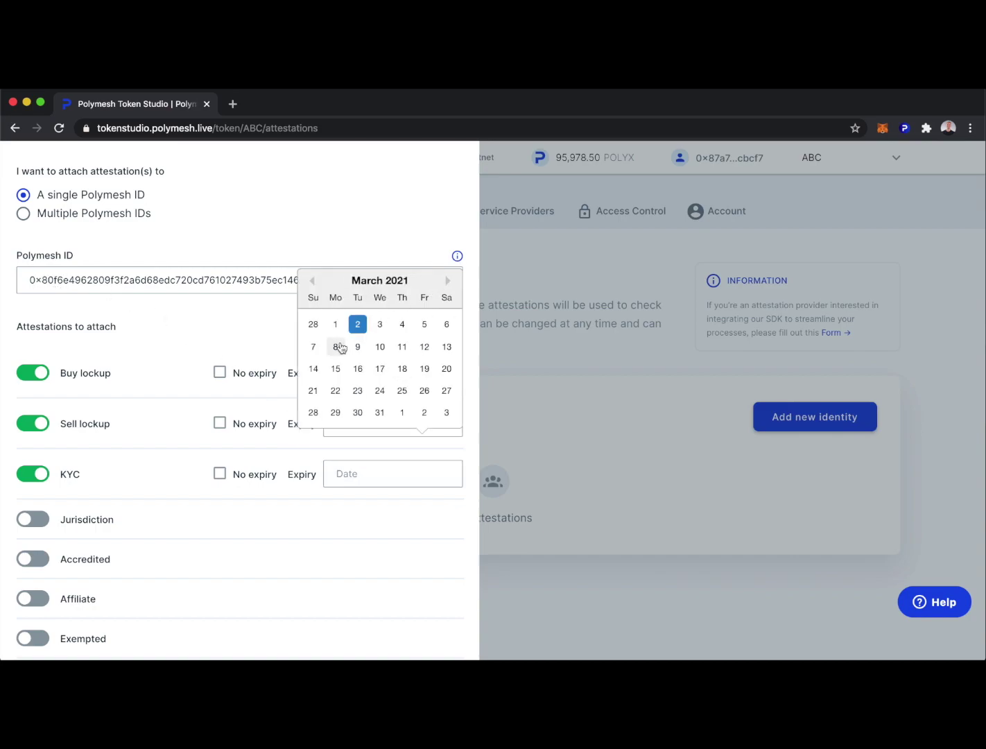
click(358, 324)
Step: Enable the Jurisdiction attestation and set it to Canada
scroll(177, 563, down, 3)
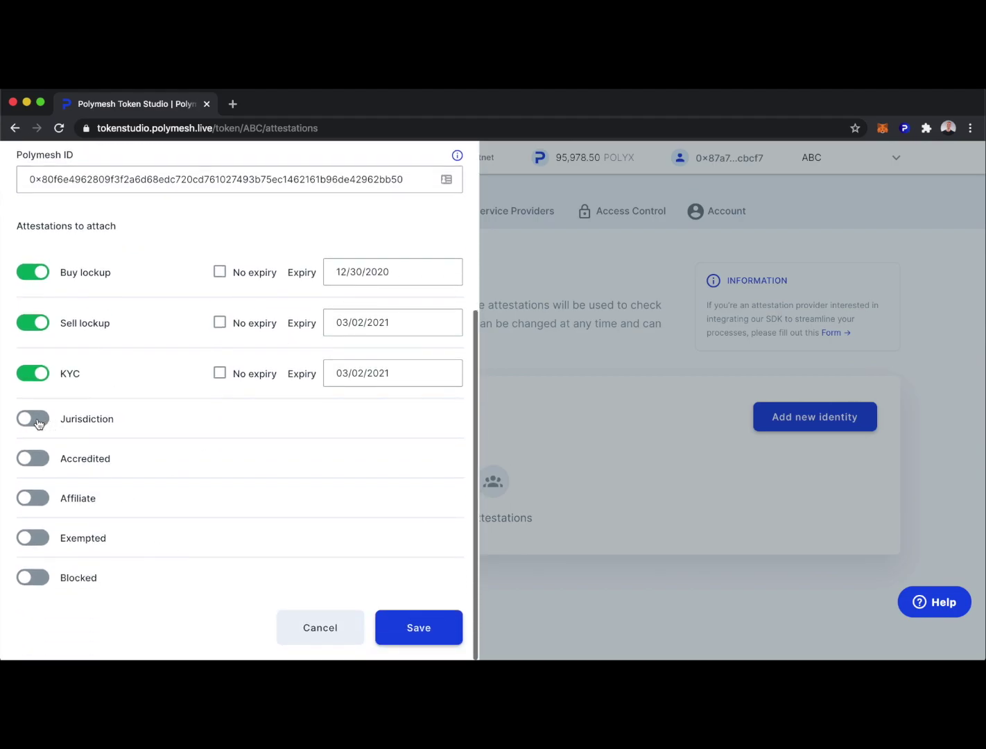
click(42, 417)
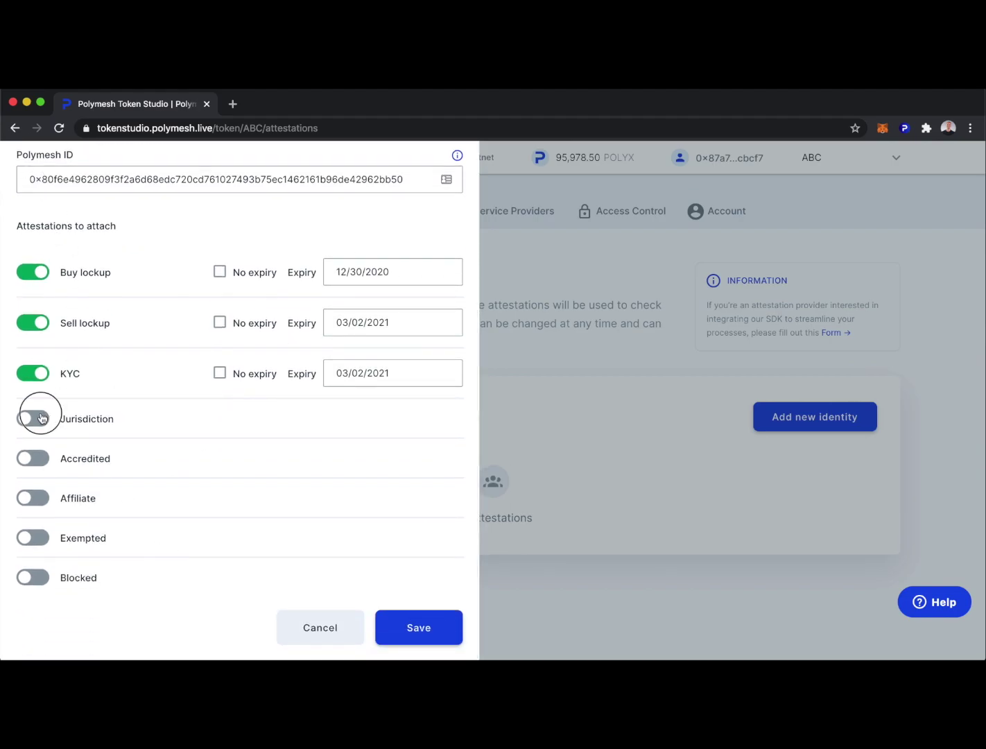
click(425, 435)
scroll(425, 535, down, 10)
scroll(423, 535, down, 3)
scroll(392, 542, up, 1)
click(392, 553)
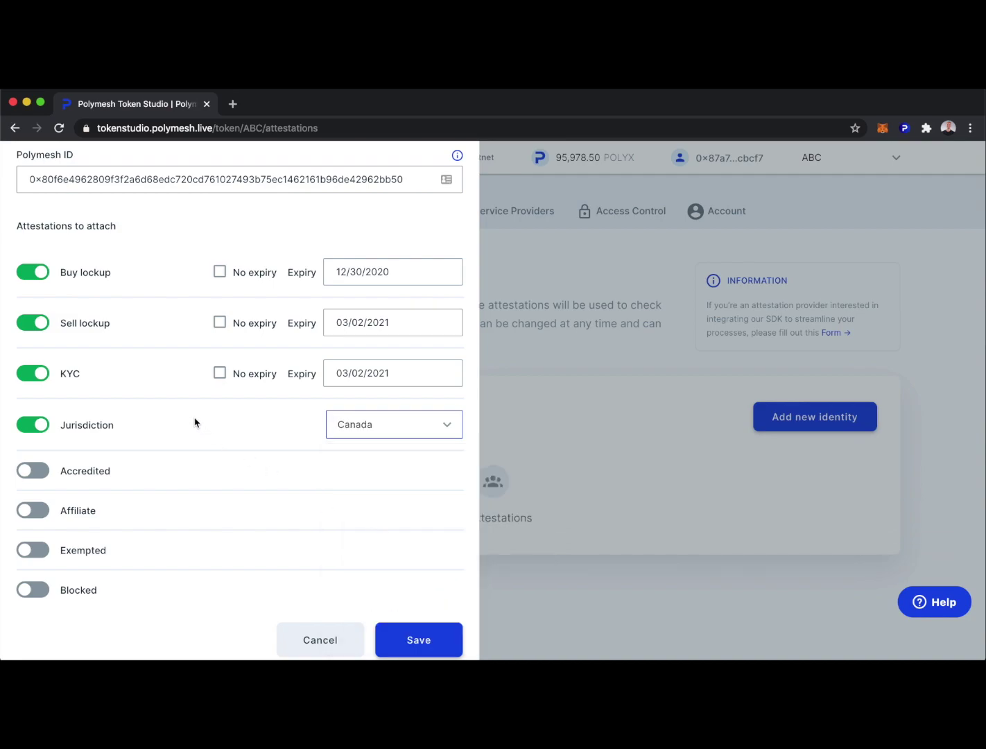
Step: Mark the investor as Accredited and save the attestations for review
scroll(199, 425, down, 1)
click(38, 460)
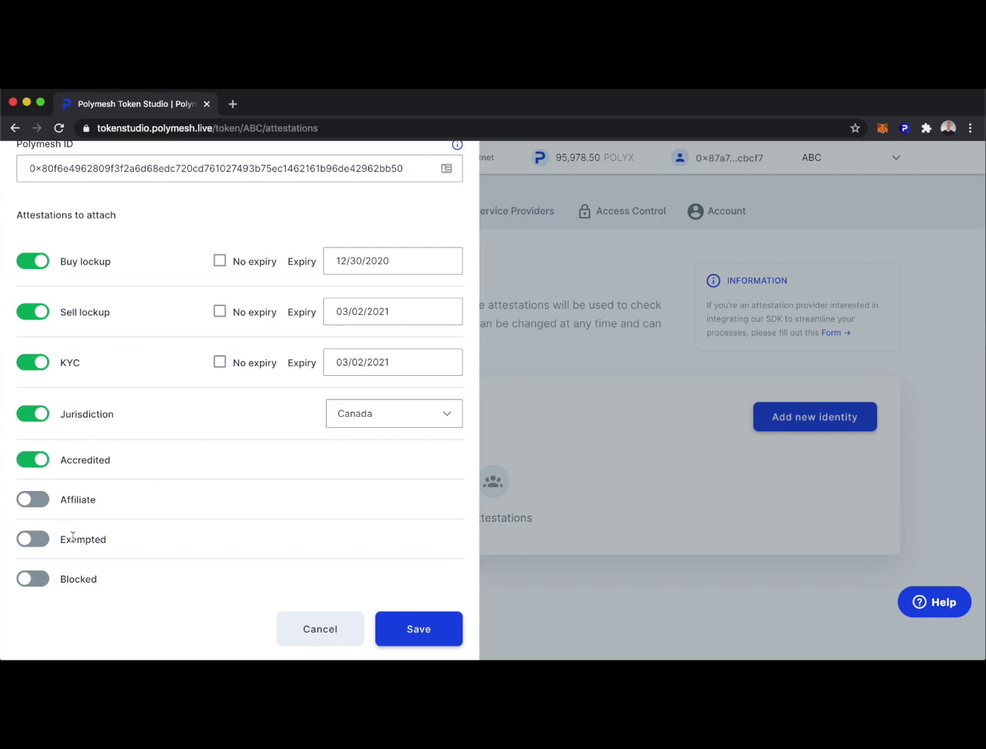
click(415, 629)
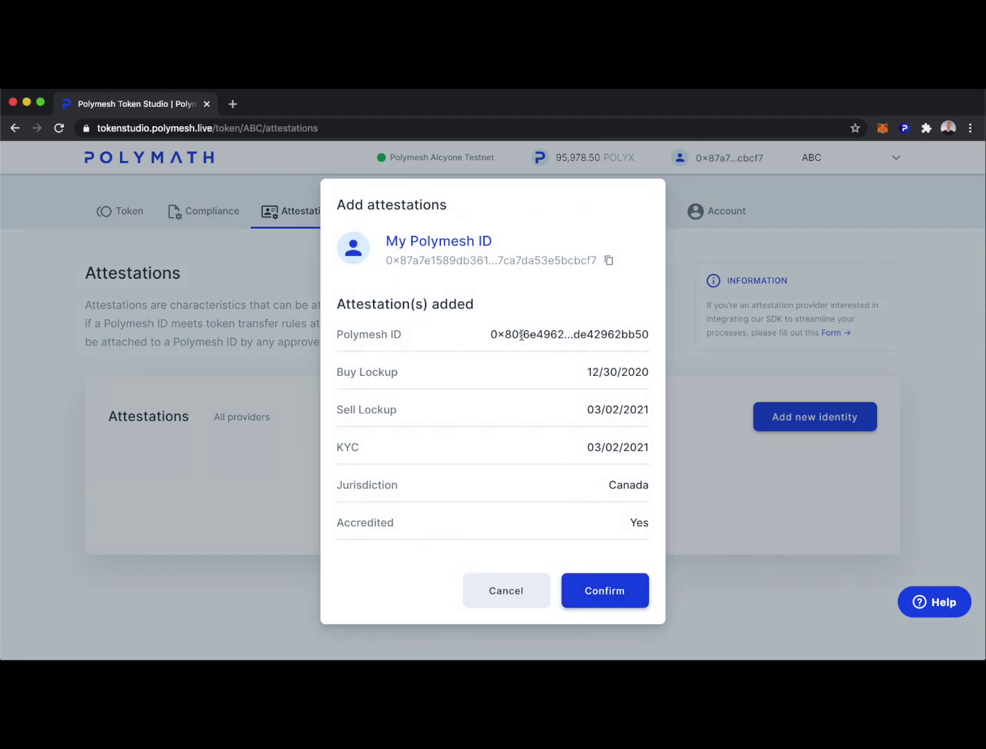
Step: Confirm the investor's attestations and authorize the transaction in the Polymesh wallet
click(605, 593)
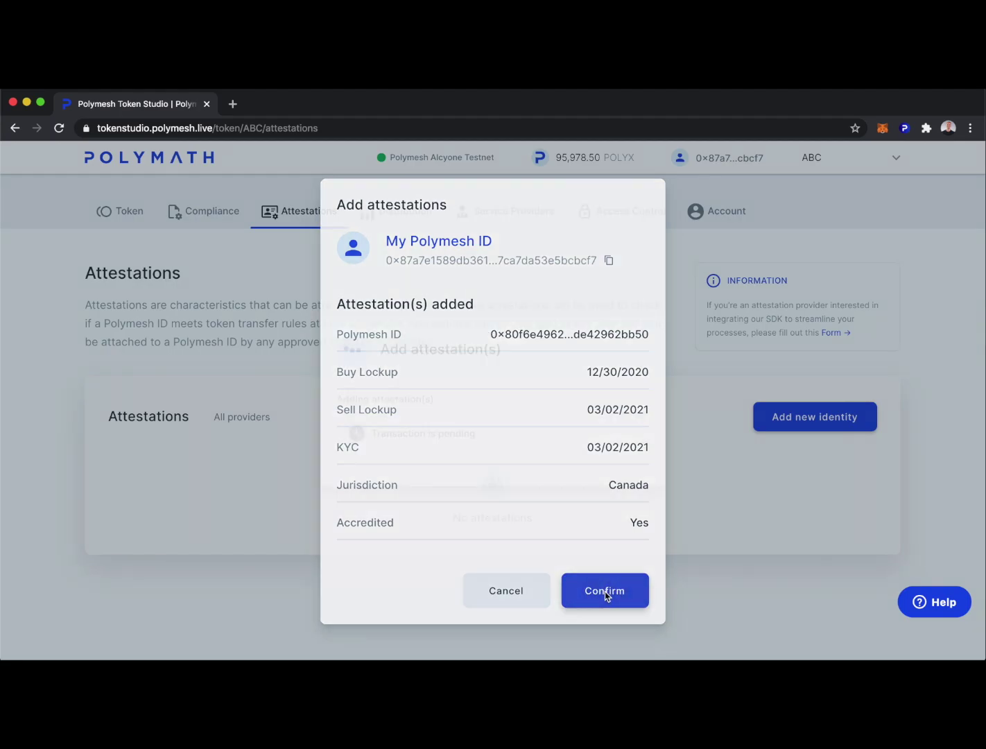
click(258, 579)
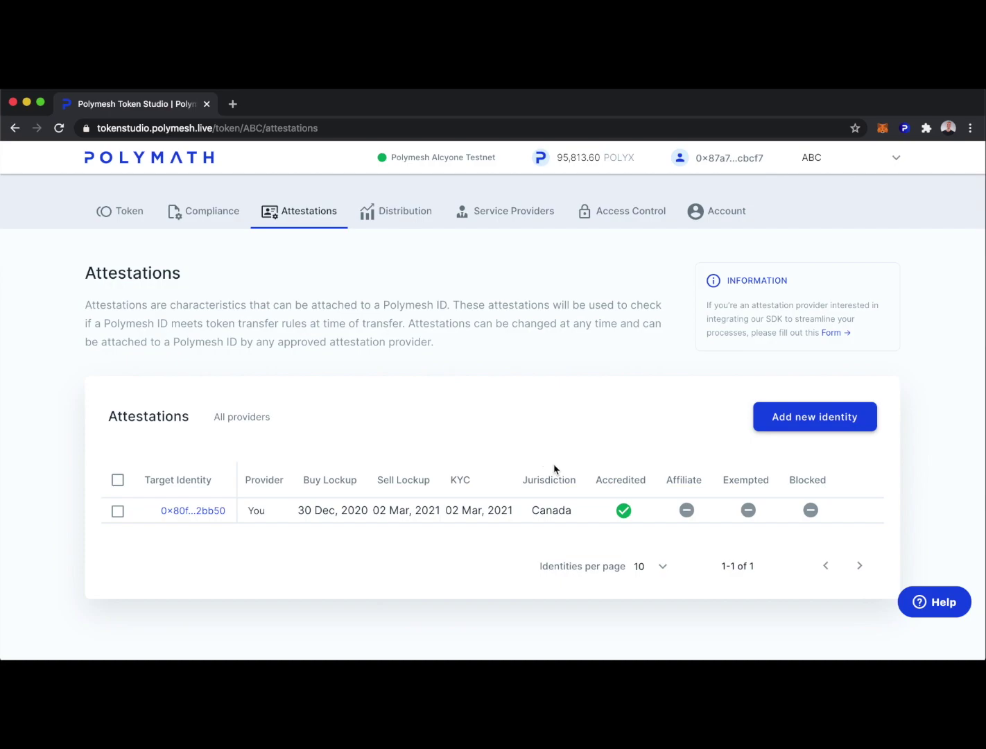
click(206, 217)
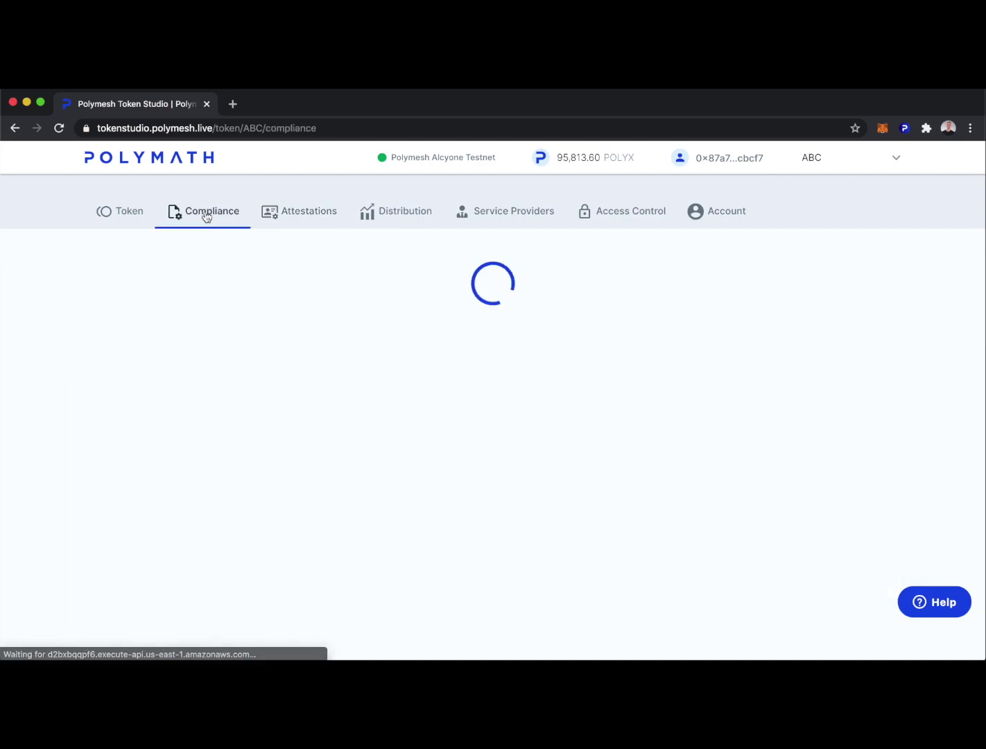
scroll(746, 541, down, 8)
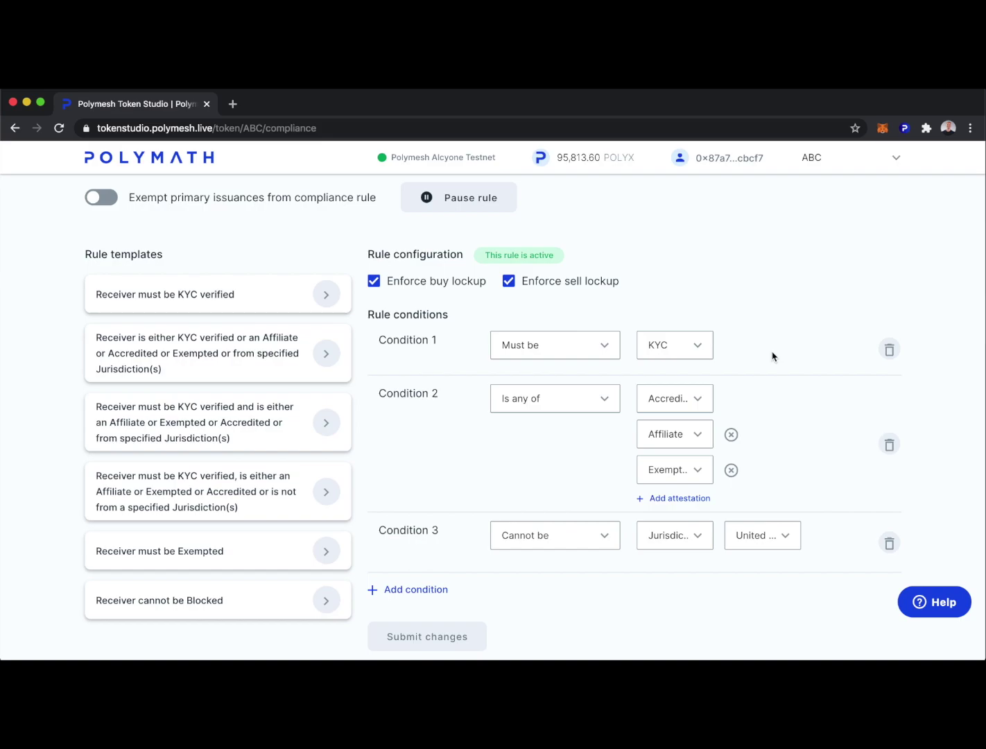
scroll(555, 312, up, 10)
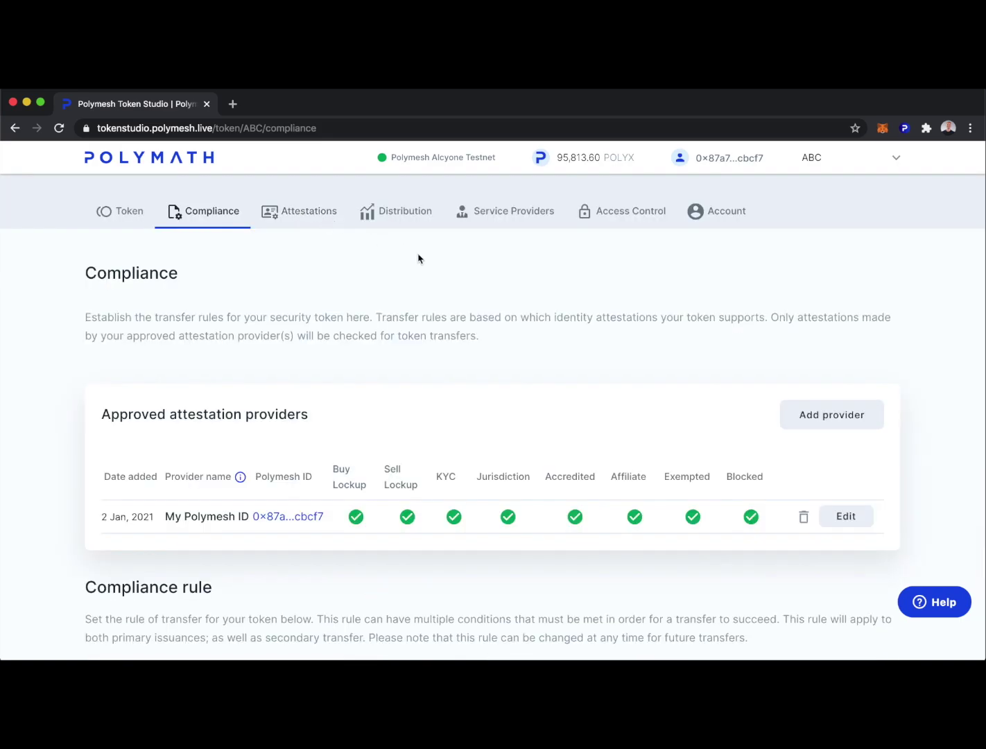
click(306, 215)
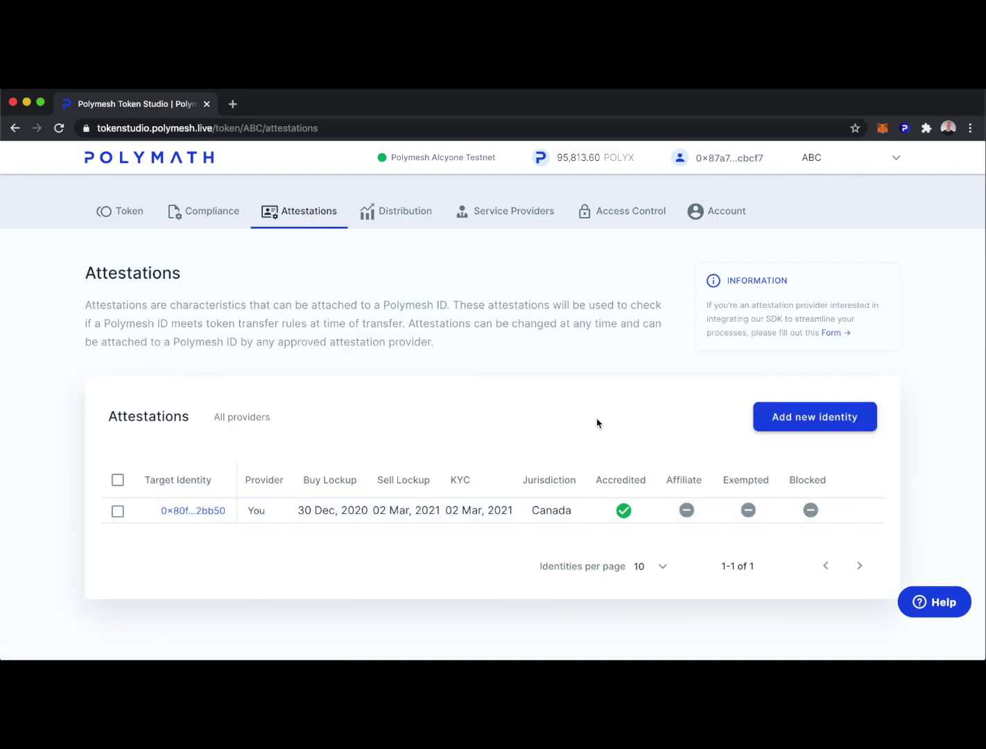
scroll(580, 417, down, 1)
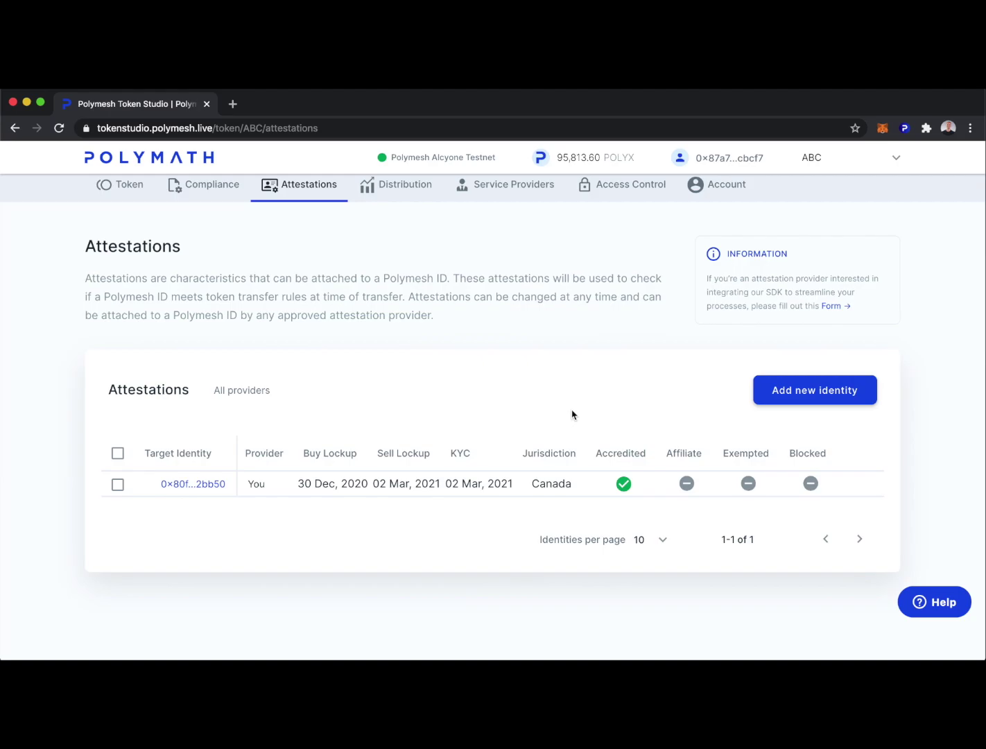
scroll(573, 415, up, 1)
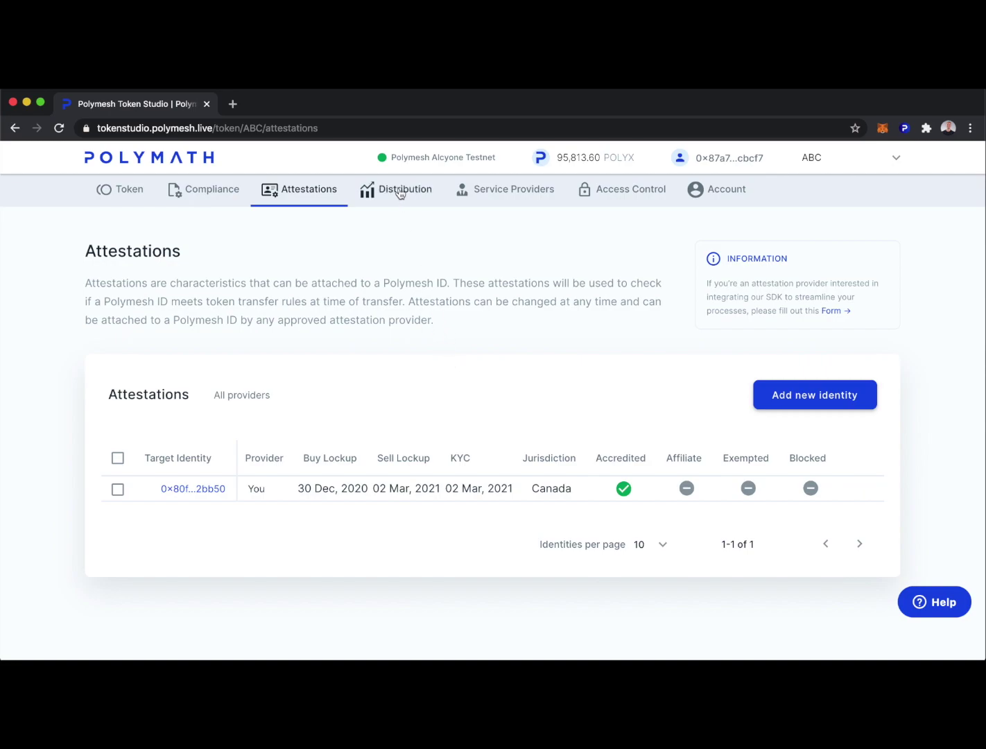
Step: Switch to the Distribution tab for token ABC
click(399, 191)
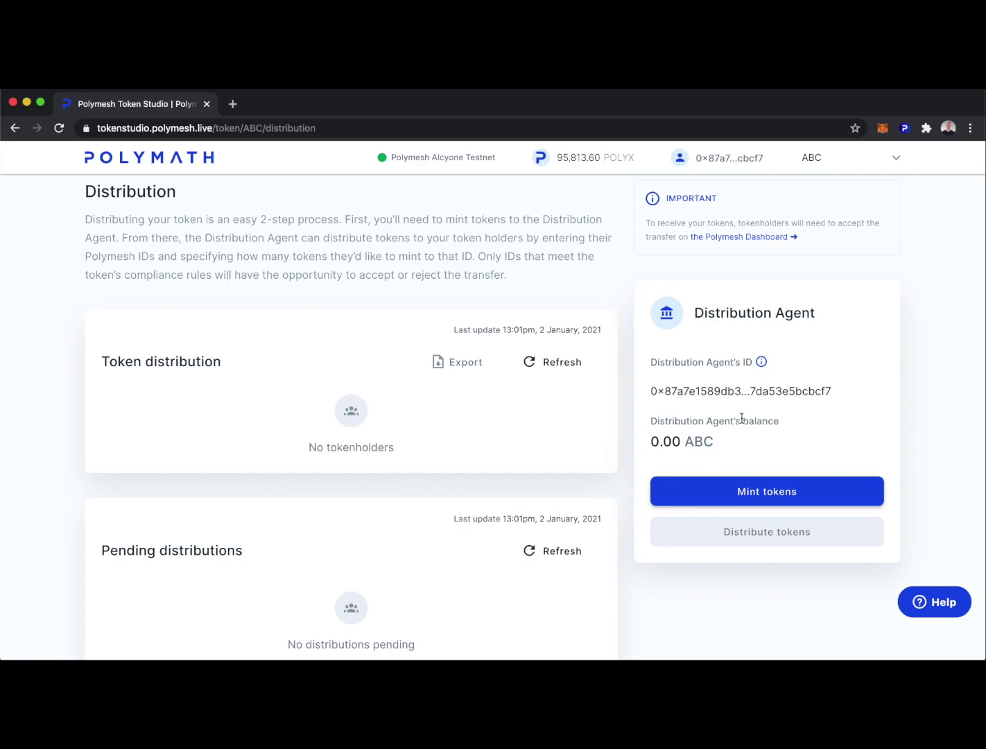
Step: Mint 1000 ABC tokens, confirming and signing with the wallet password
click(761, 498)
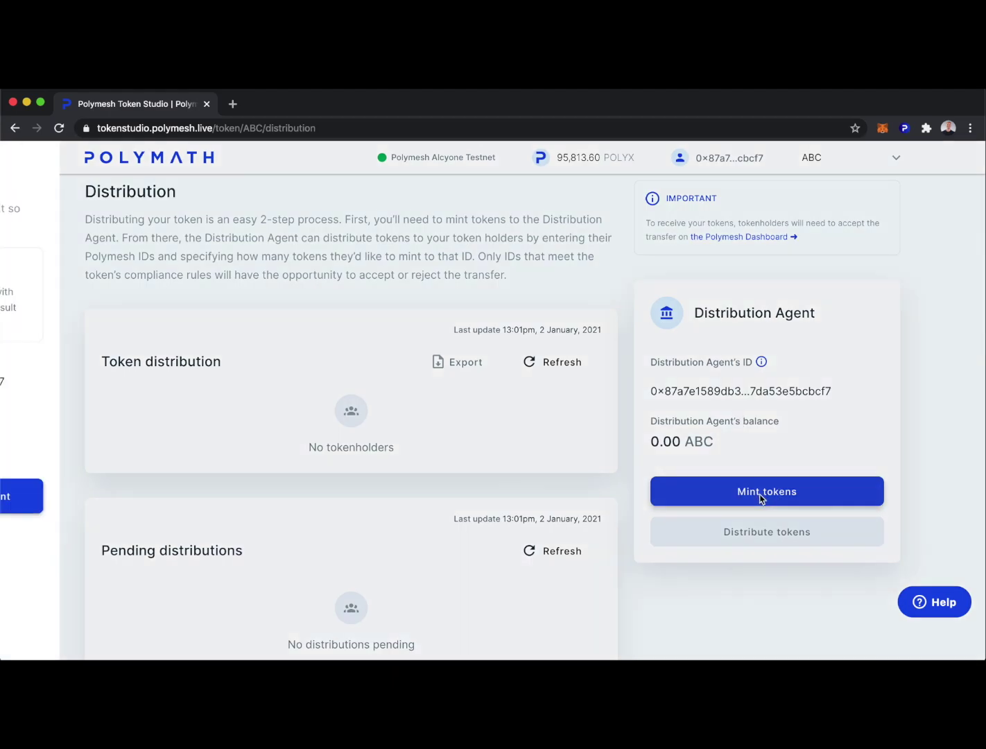
text(1000)
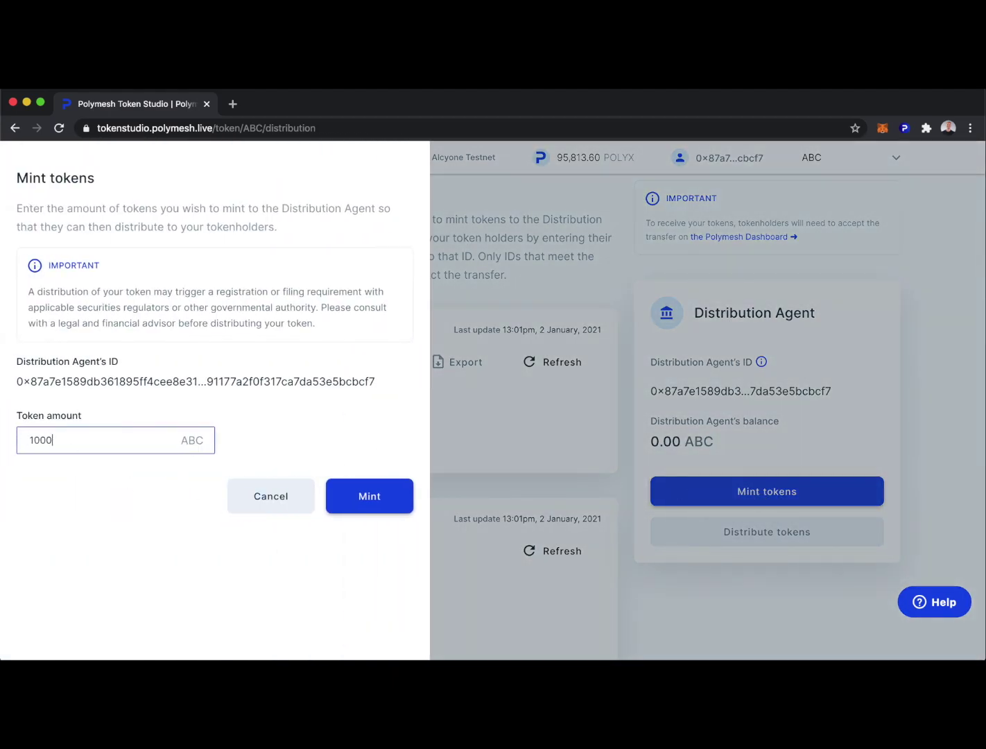
click(372, 497)
click(610, 496)
text(********)
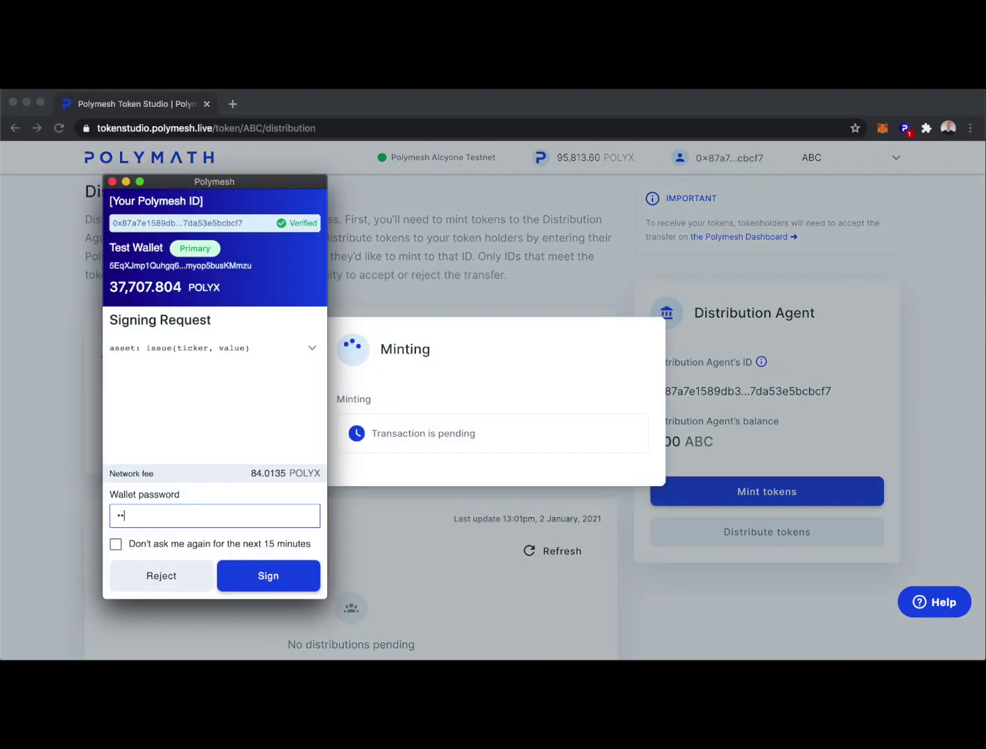
key(Return)
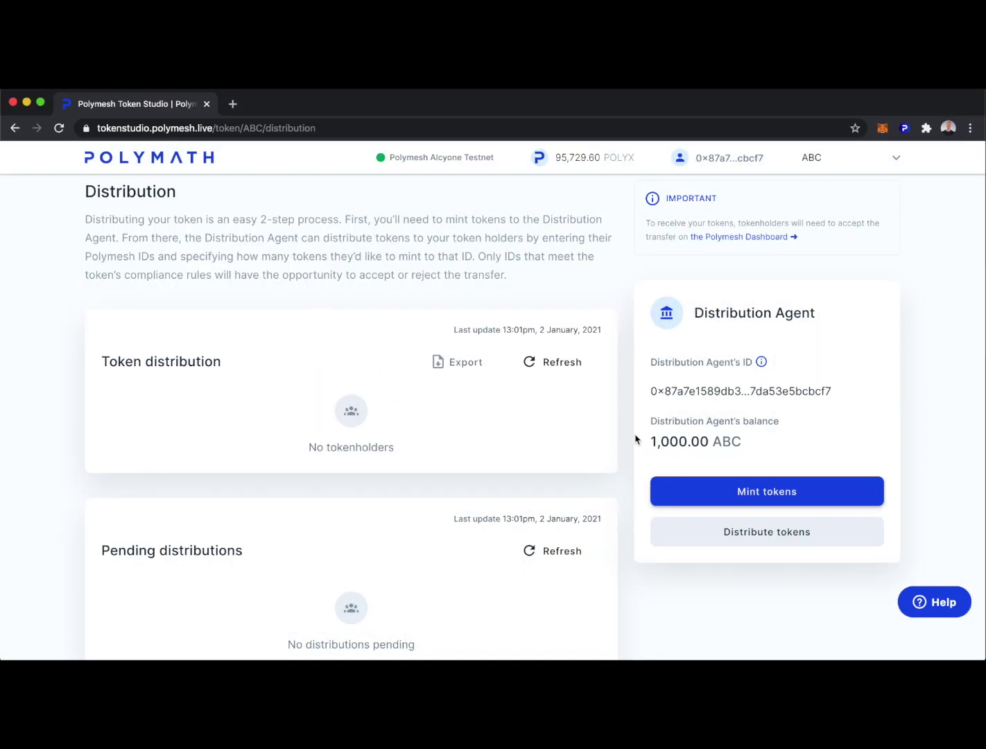
scroll(627, 467, down, 1)
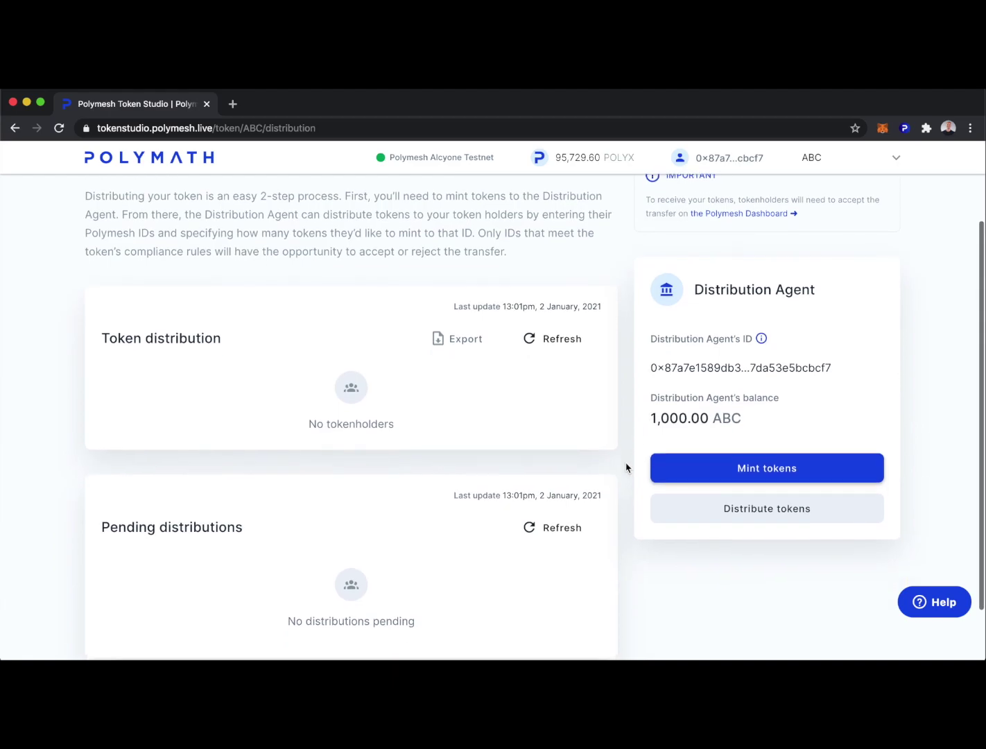
scroll(628, 462, down, 2)
Step: Start a distribution from the Q1 event and paste the investor's Polymesh ID
click(741, 468)
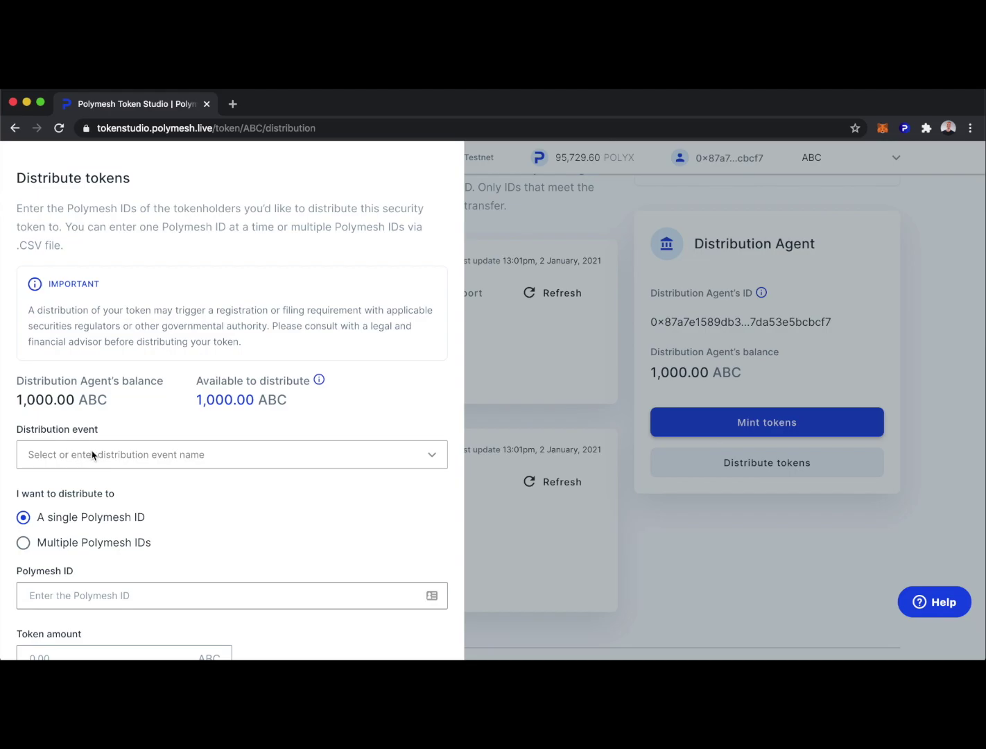
click(133, 458)
click(36, 576)
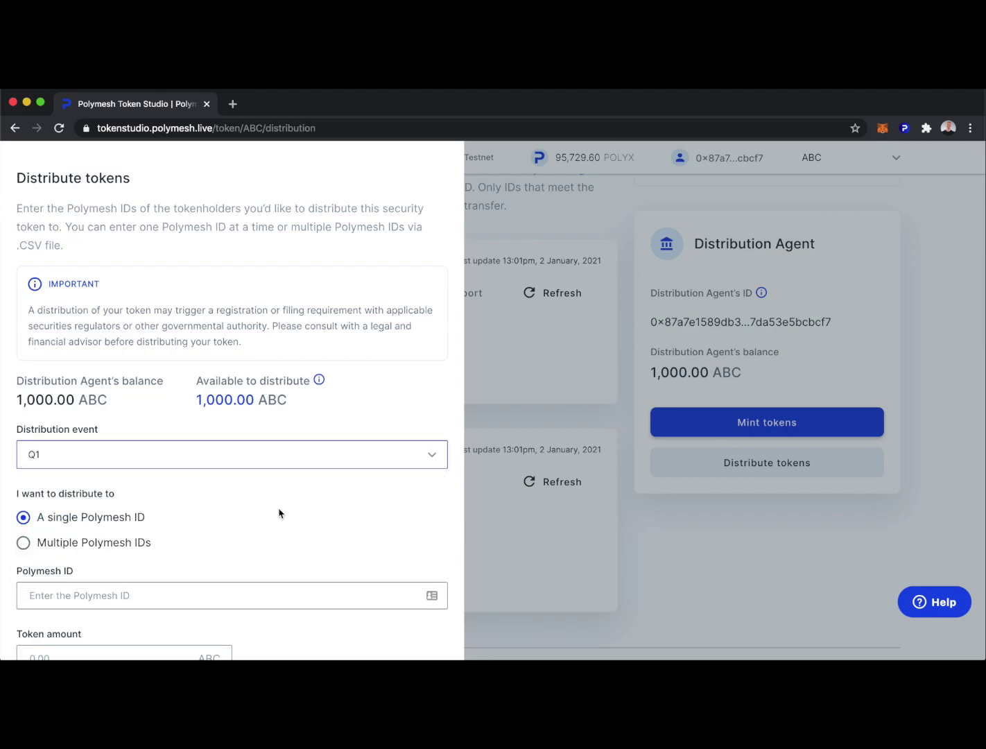
scroll(280, 512, down, 2)
click(122, 514)
text(0x80f6e4562809f3f2a6d68edc720cd761027493b75ec1462161b96de42962bb50)
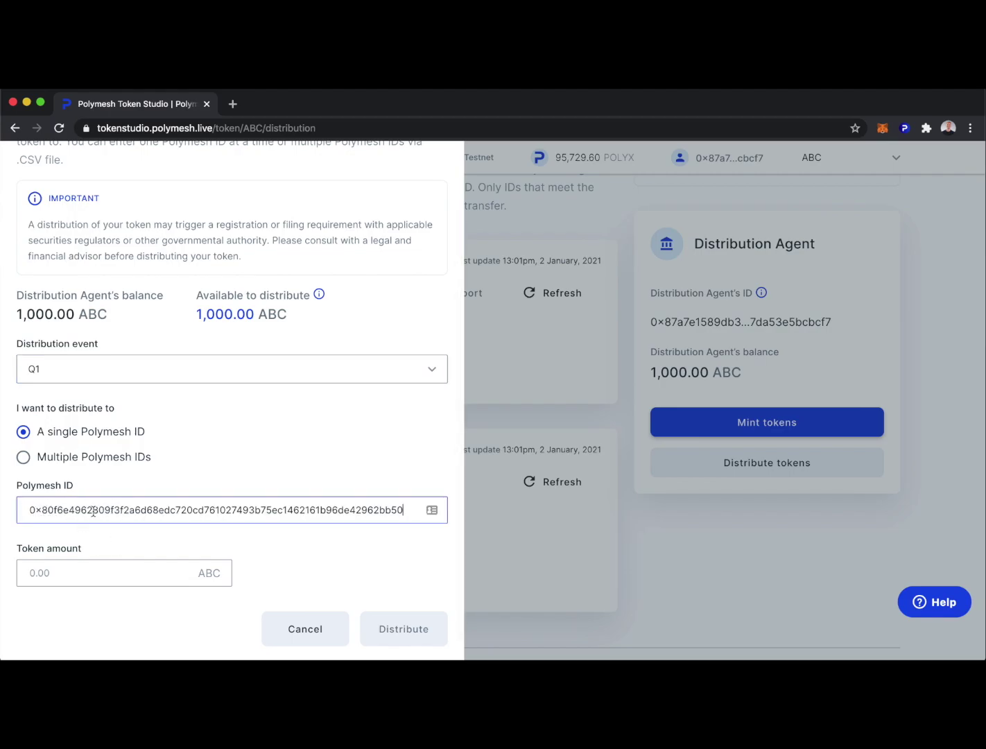
Step: Send 200 ABC to the single investor ID, confirming and authorizing in the wallet
click(24, 457)
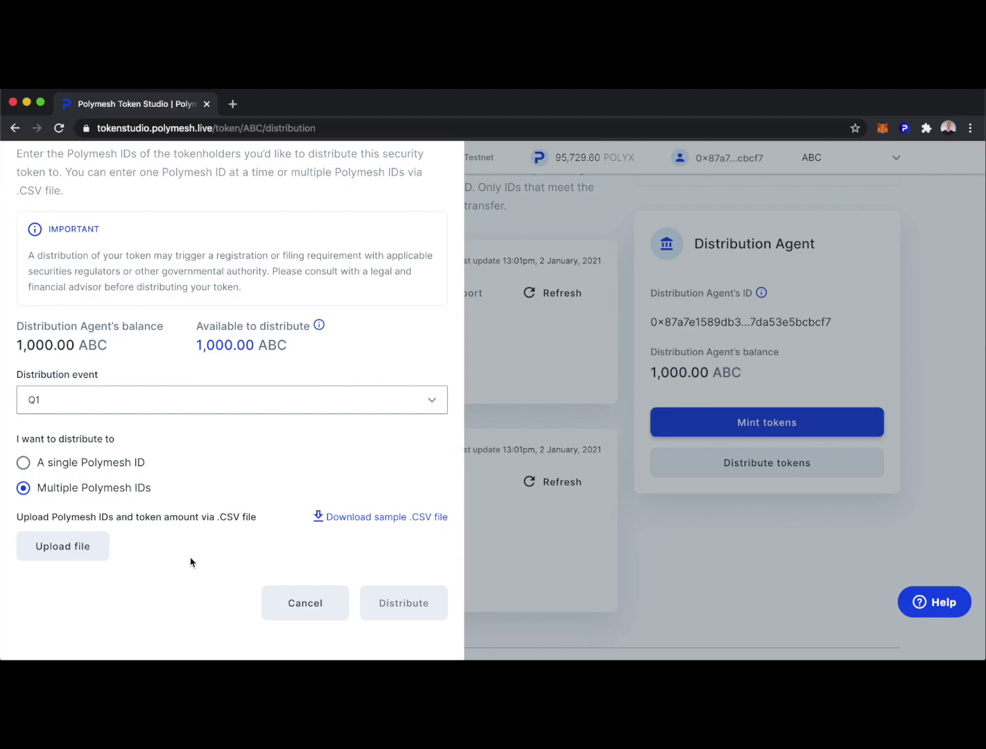
click(23, 461)
click(89, 540)
key(super+v)
key(Tab)
text(200)
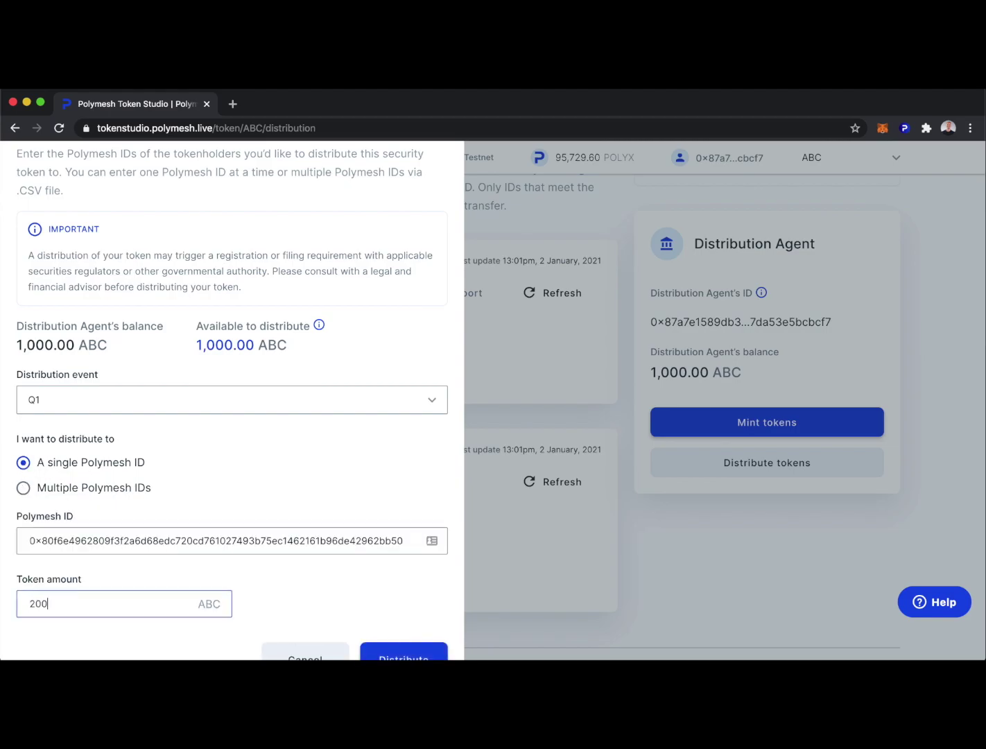
scroll(323, 596, down, 1)
click(394, 622)
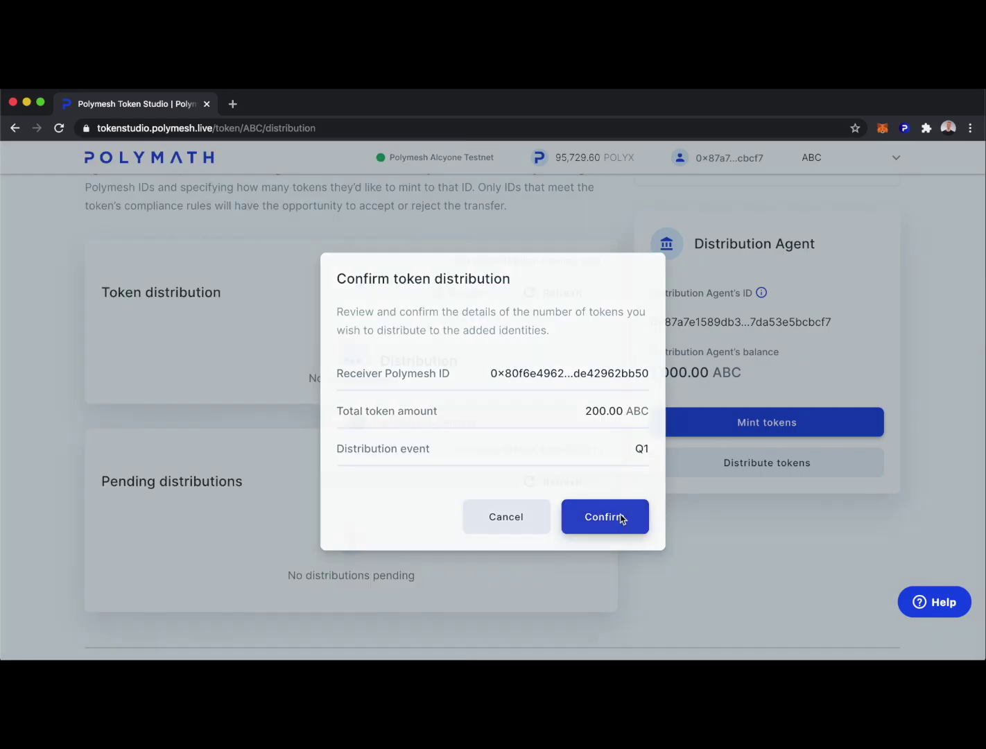
click(623, 520)
click(258, 577)
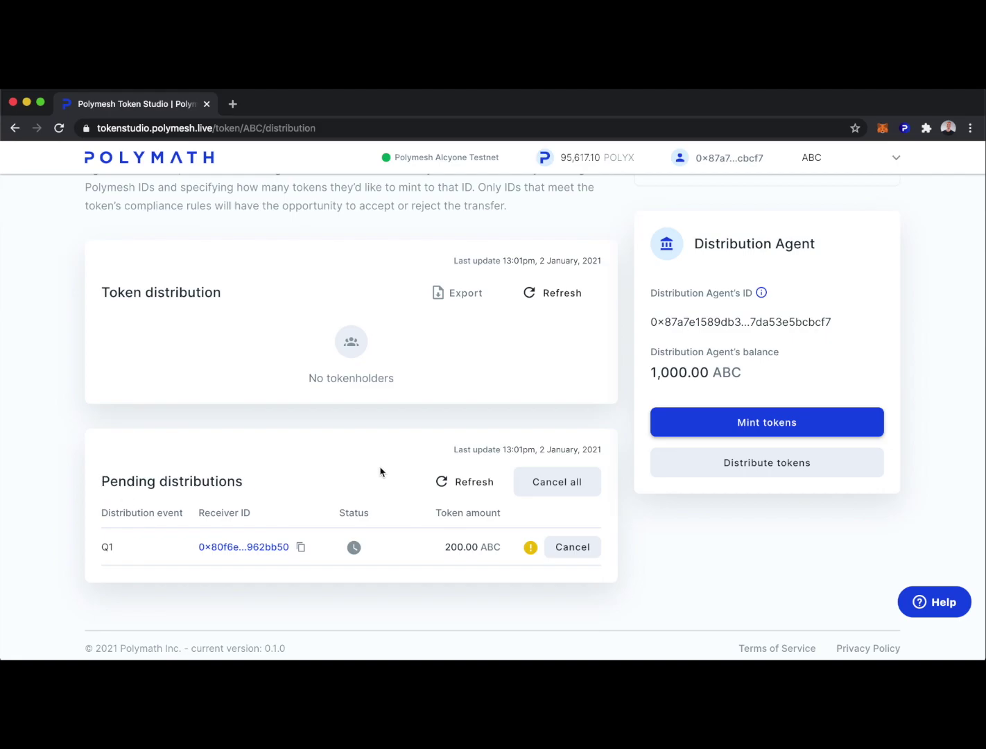
Step: View the investor's incoming distributions, with 200 ABC awaiting acceptance
mouse_move(532, 553)
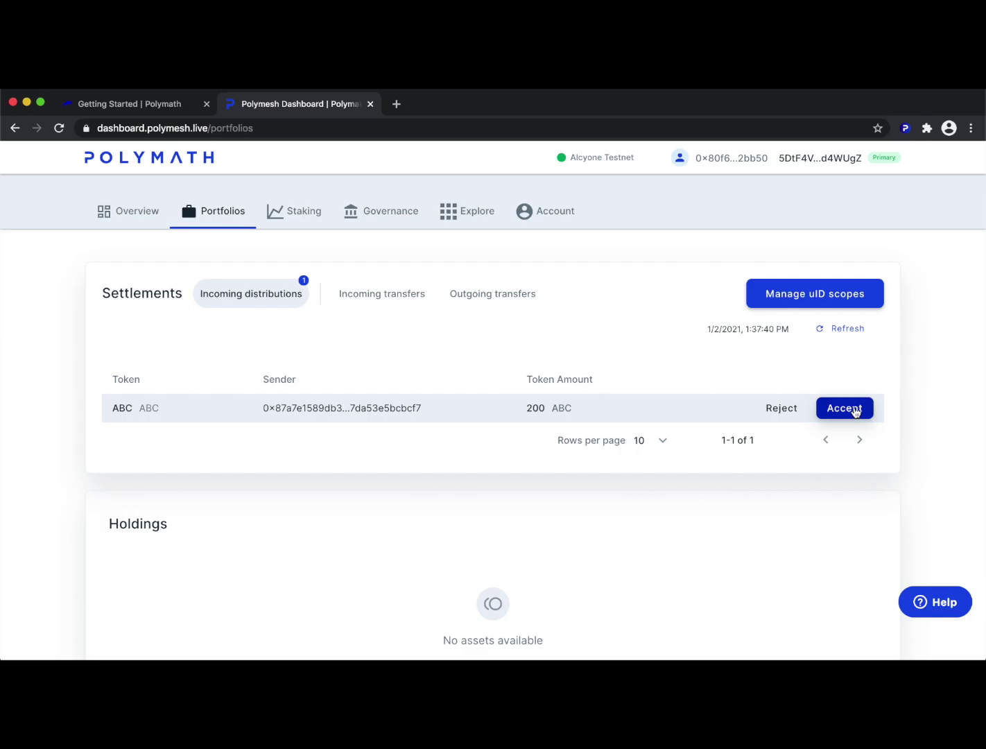
Step: Accept the 200 ABC distribution, signing the uID scope creation and authorizing the deposit
click(857, 412)
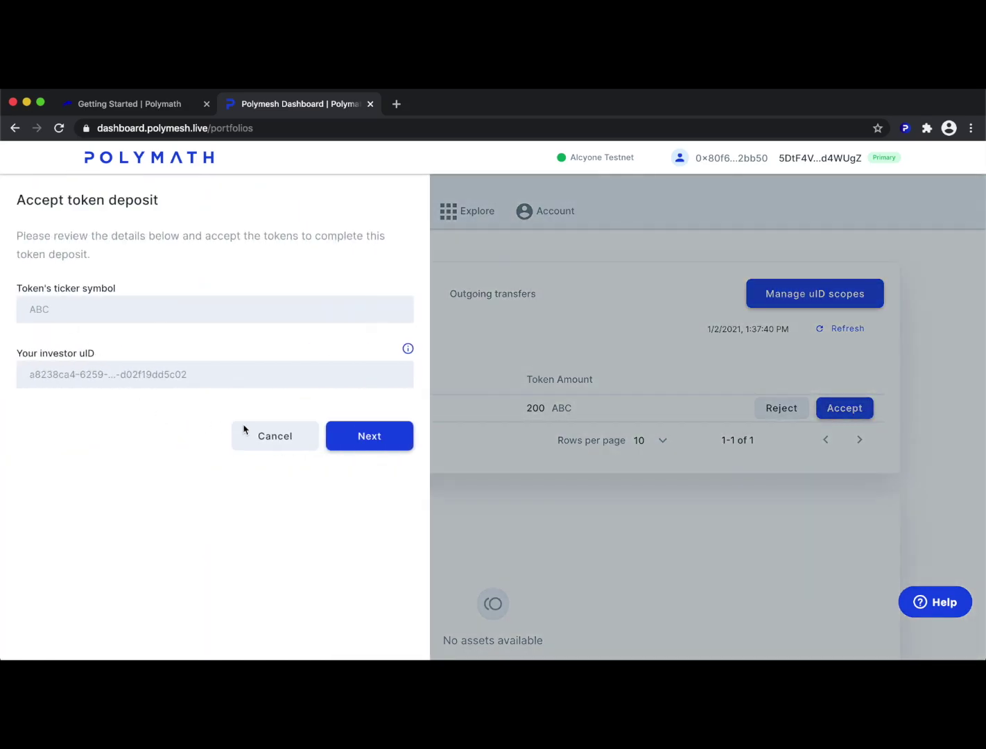
click(385, 438)
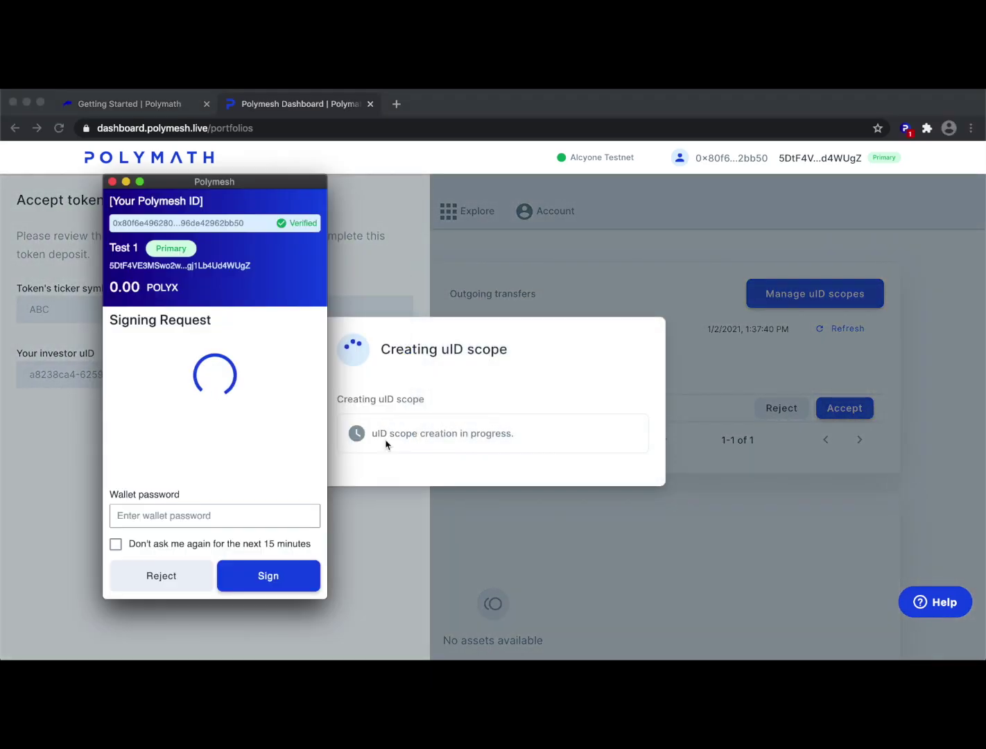
click(195, 511)
key(super+v)
key(Tab)
key(space)
key(Tab)
key(Tab)
key(Return)
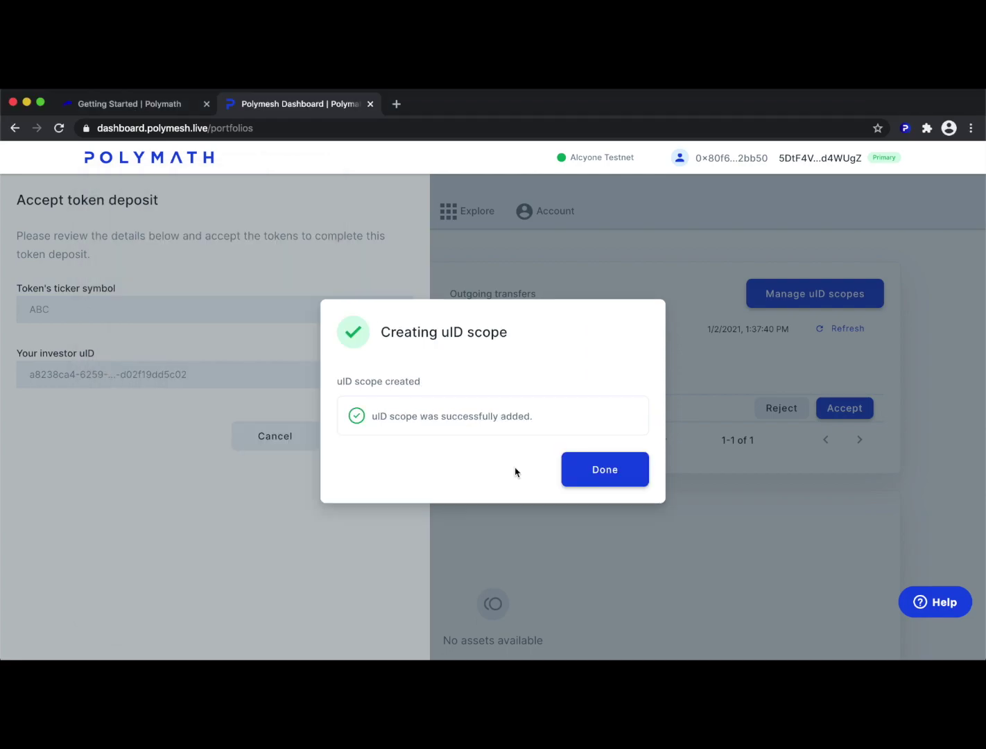
click(604, 469)
click(665, 507)
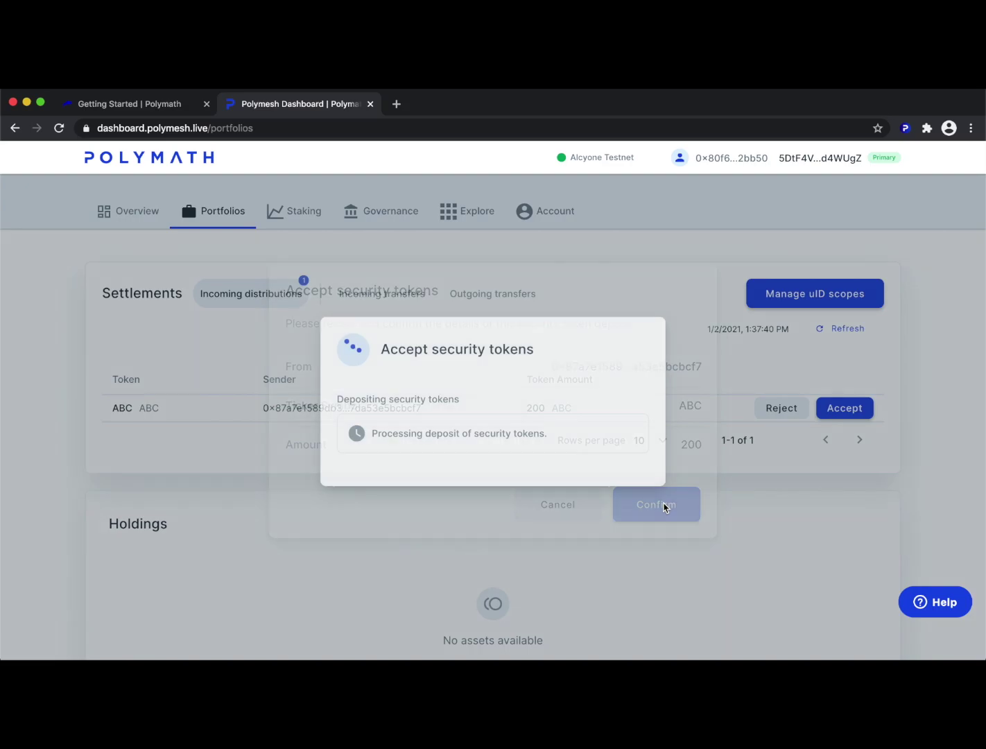
click(259, 588)
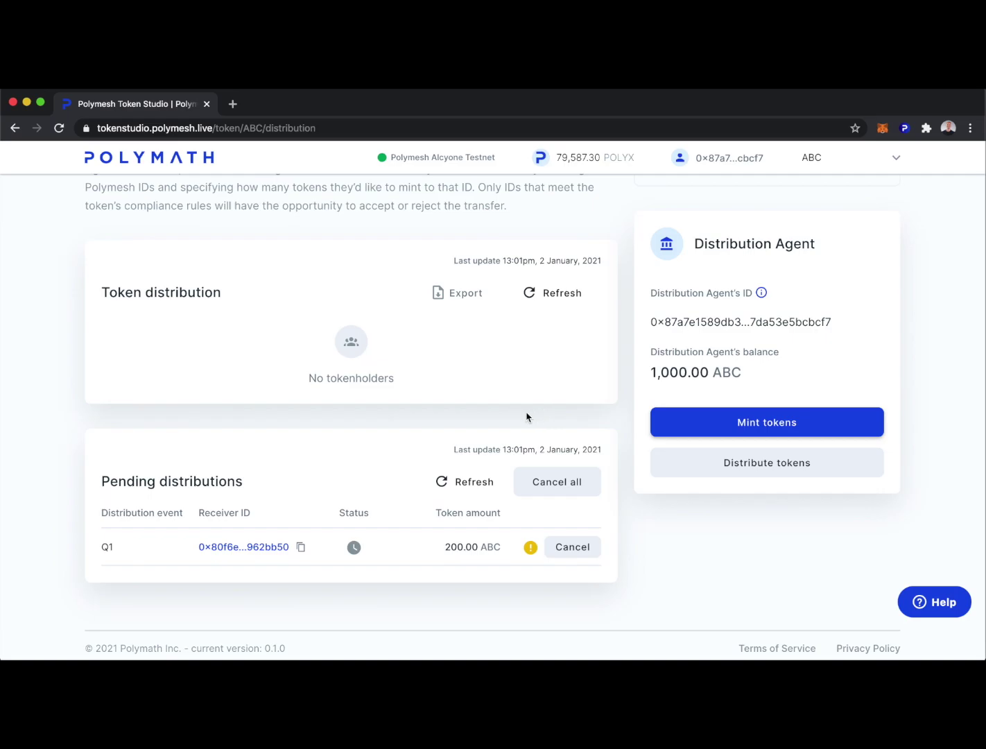
Step: Refresh the Pending distributions and Token distribution panels to show the investor holding 200 ABC
click(453, 482)
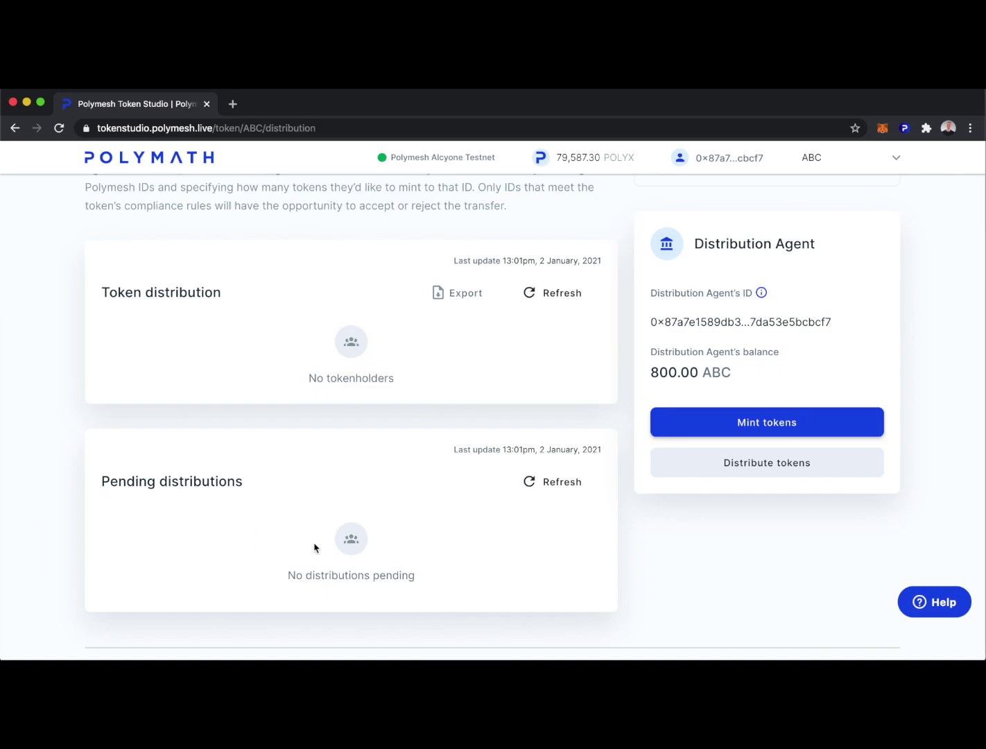
click(550, 296)
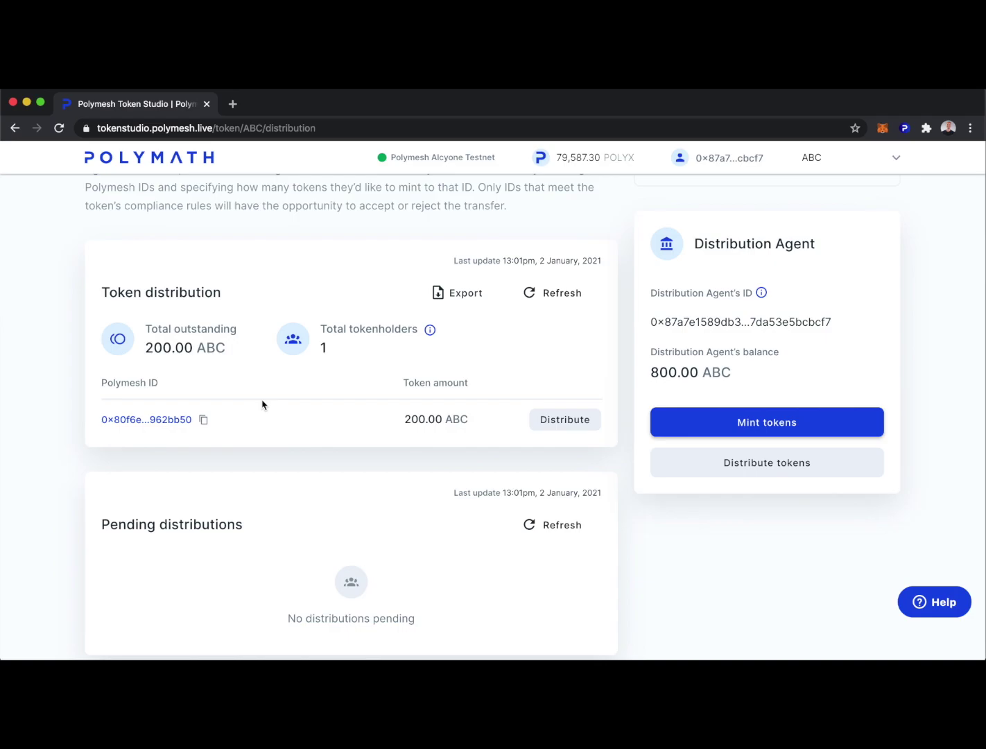
scroll(401, 264, up, 3)
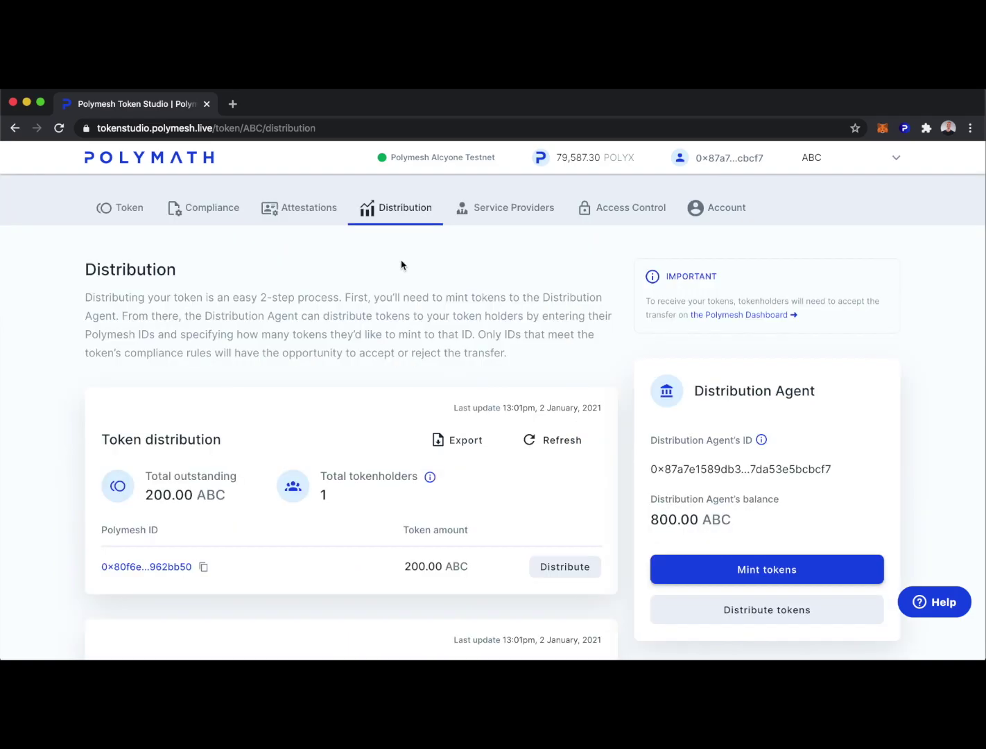
Step: Open ABC's Access Control page and check keys Test 2 and Test 3 in the wallet
click(633, 213)
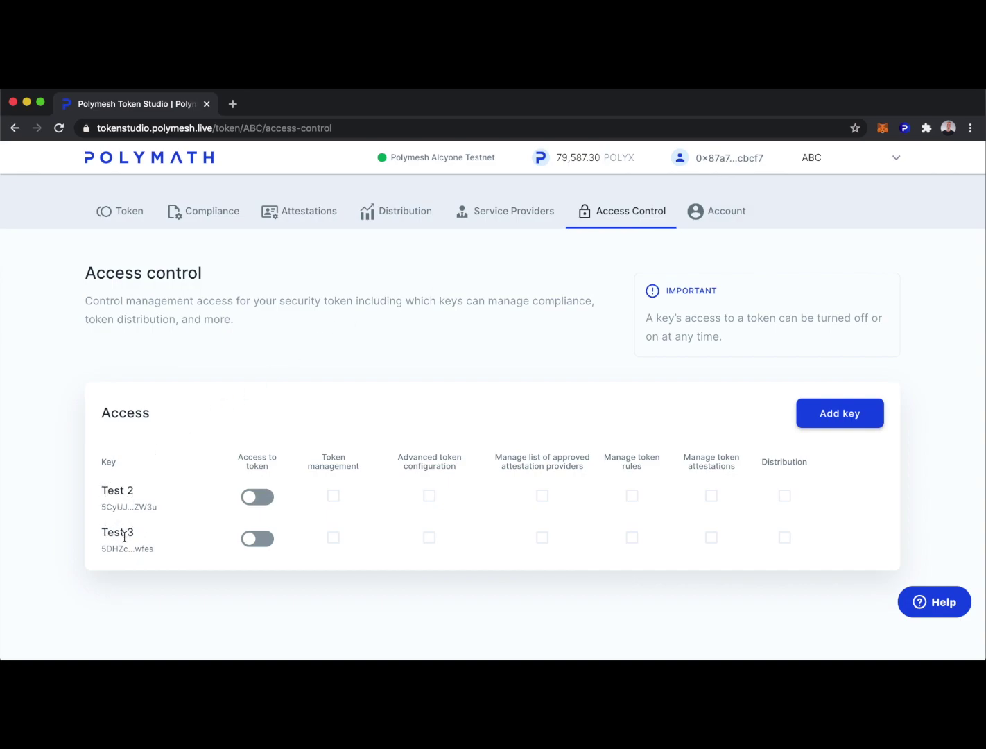
click(905, 128)
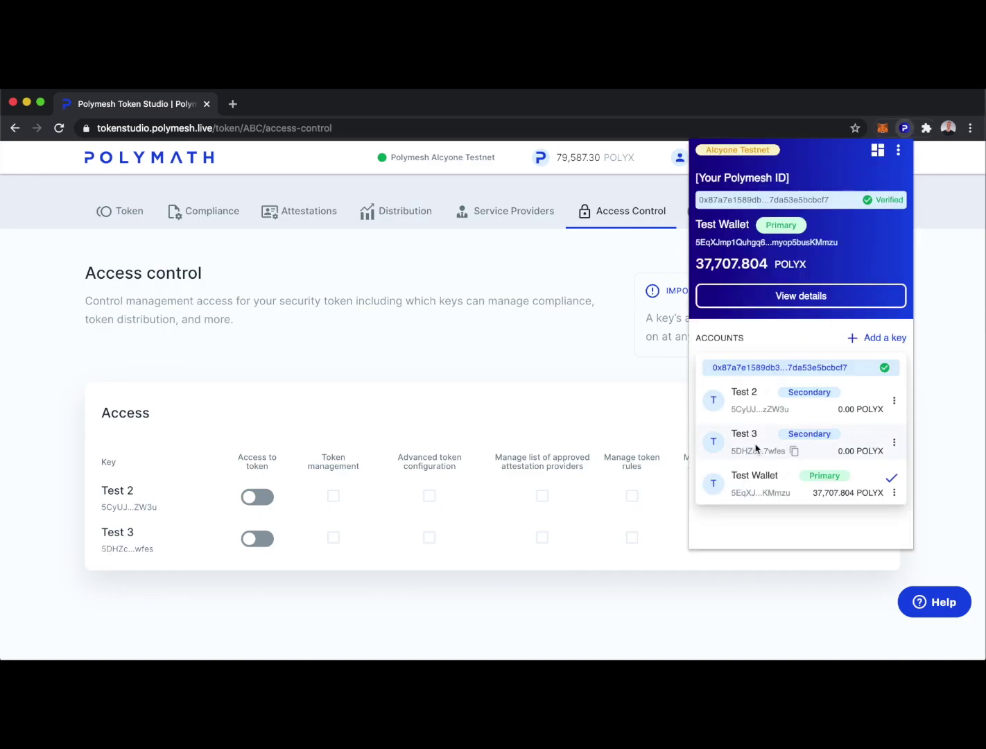
click(426, 405)
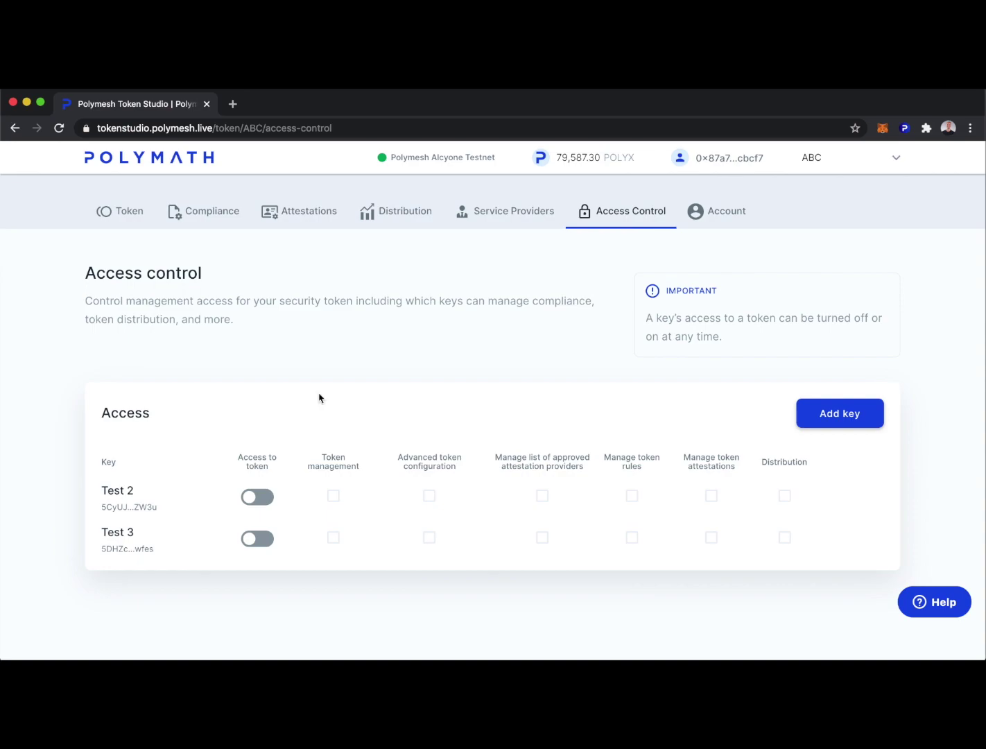
Step: Turn on token access with Distribution permission for Test 2, then submit and authorize
click(261, 498)
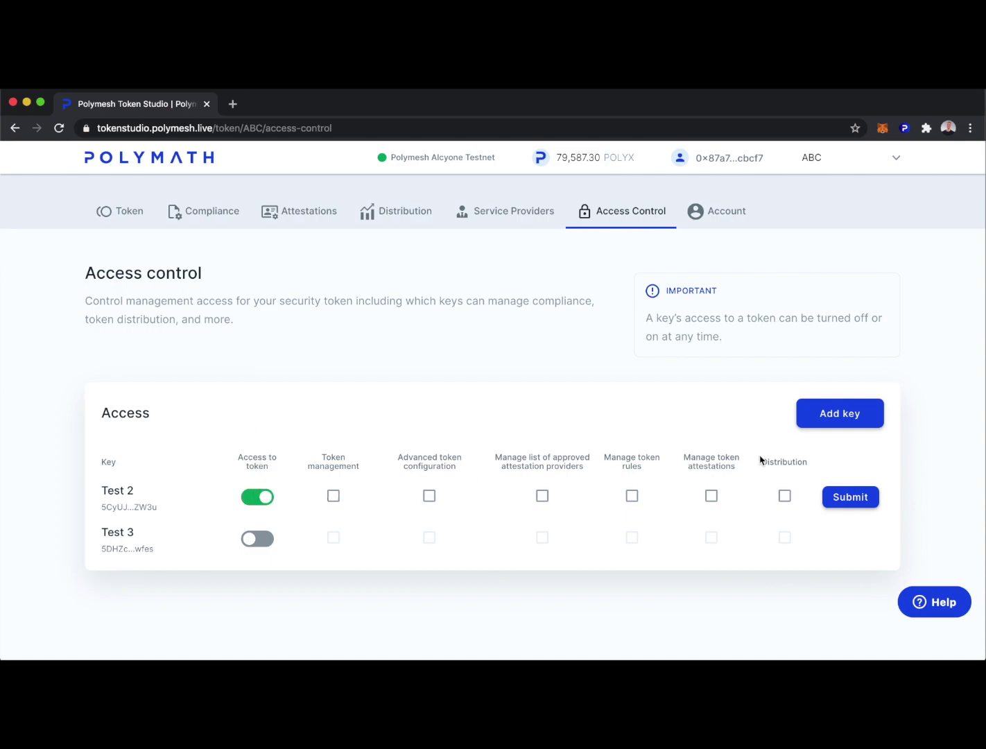
click(785, 495)
click(858, 497)
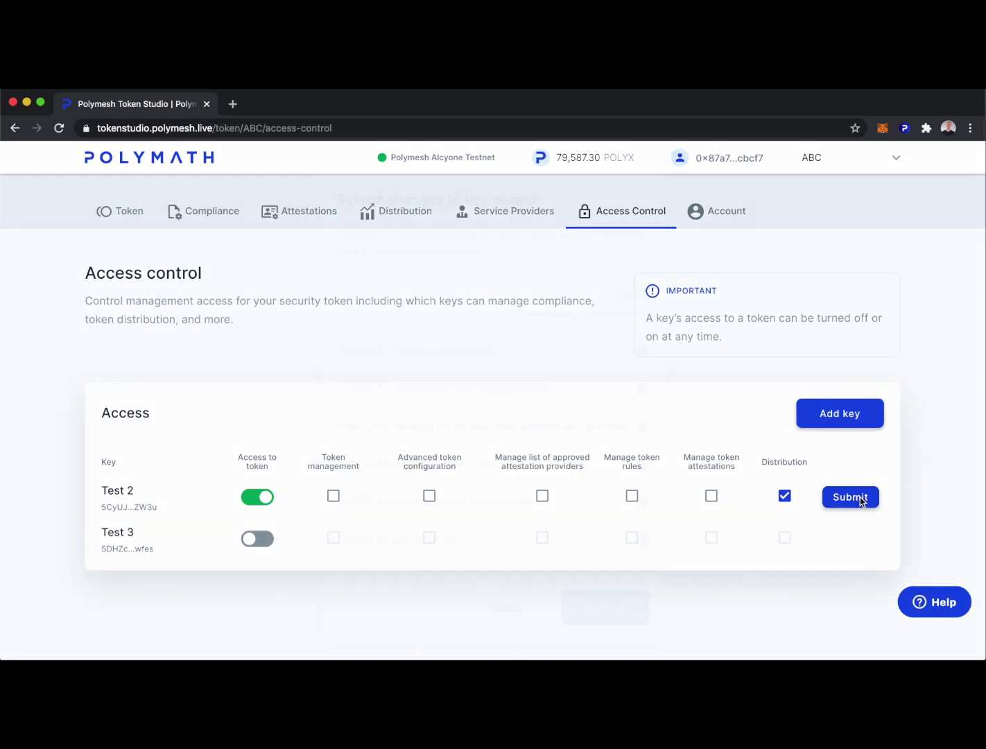
click(593, 606)
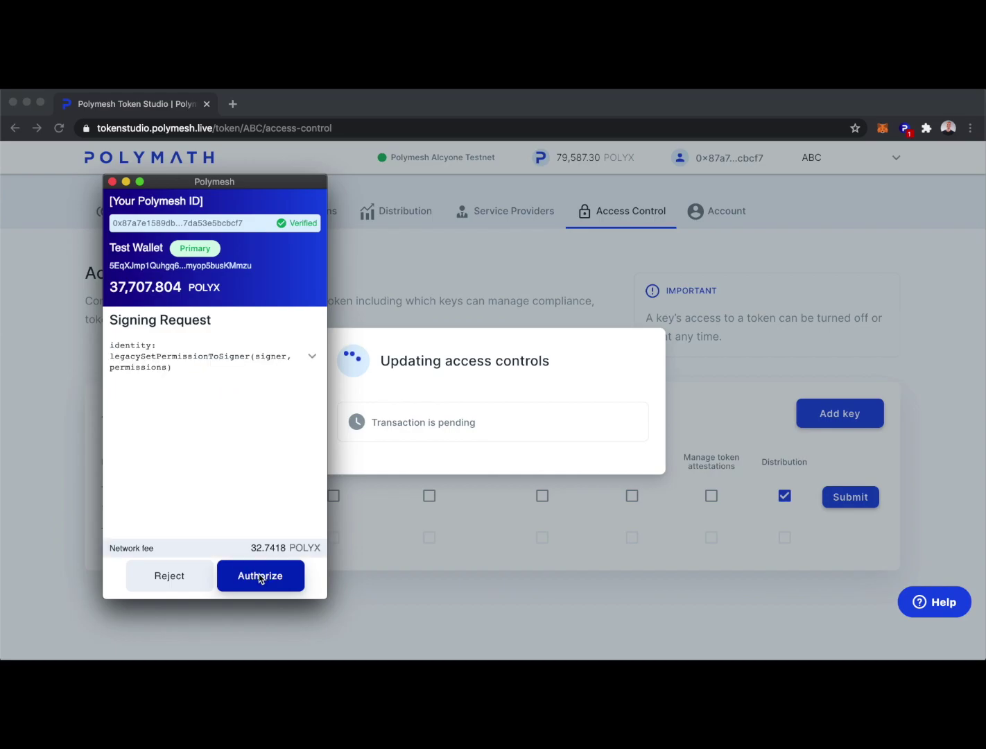
click(260, 576)
click(596, 460)
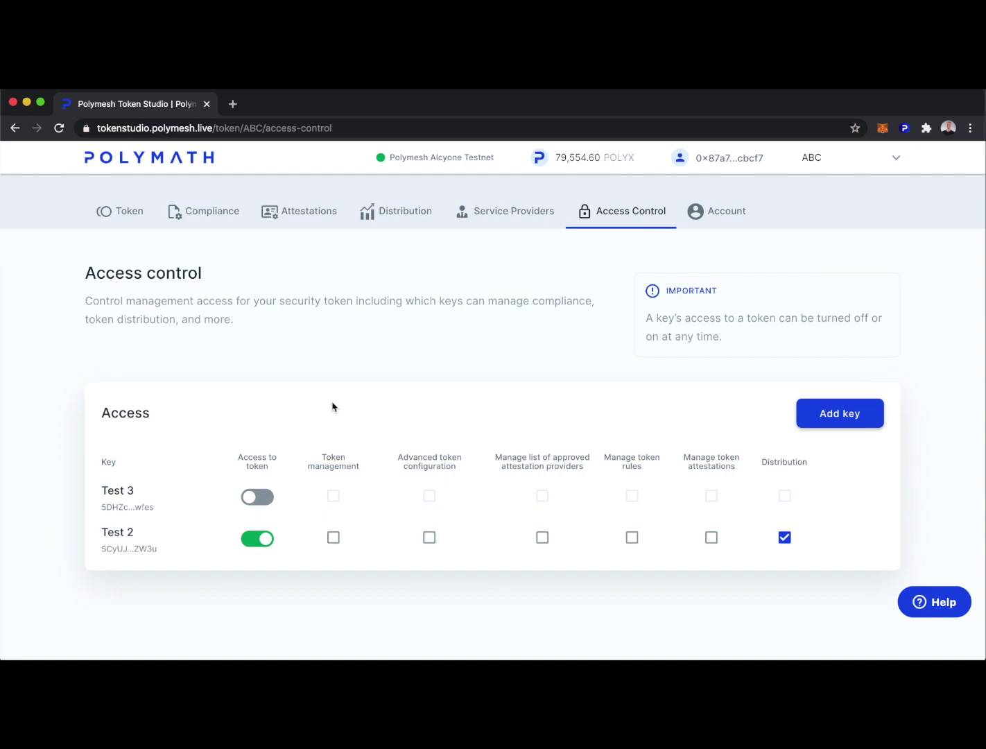
click(126, 213)
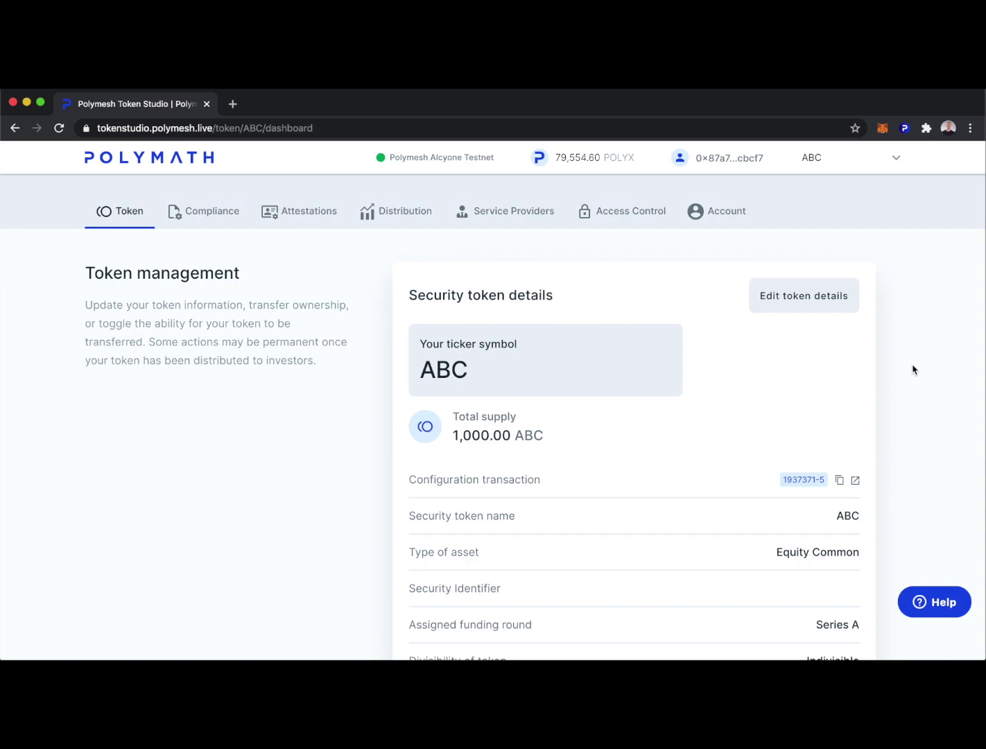
scroll(913, 371, down, 2)
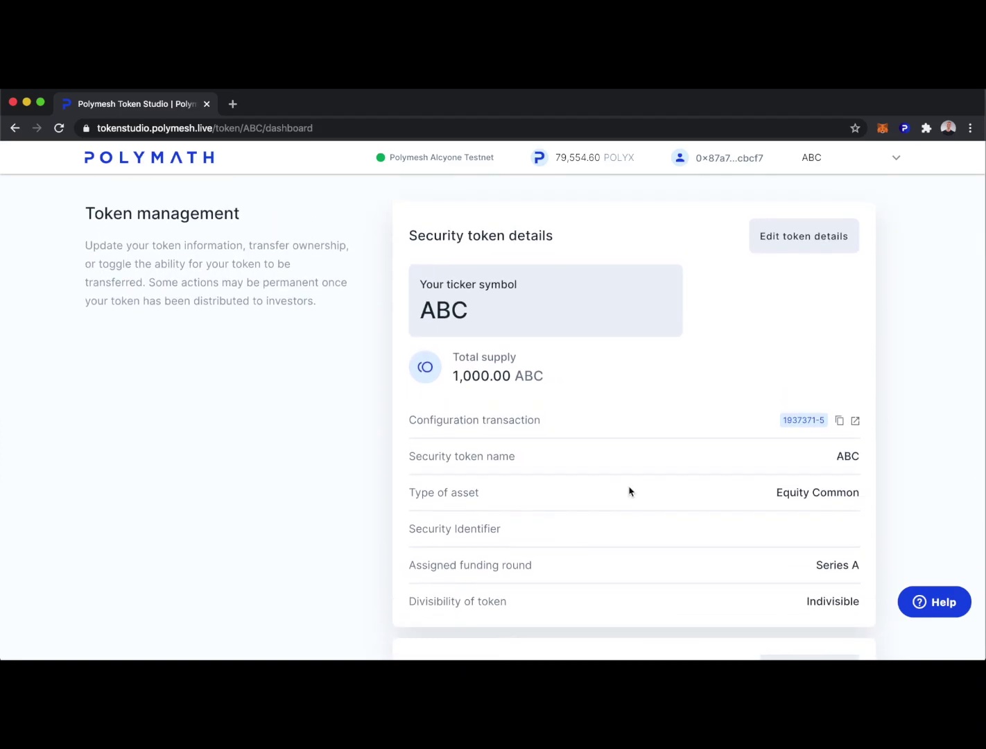
scroll(630, 491, up, 2)
click(212, 211)
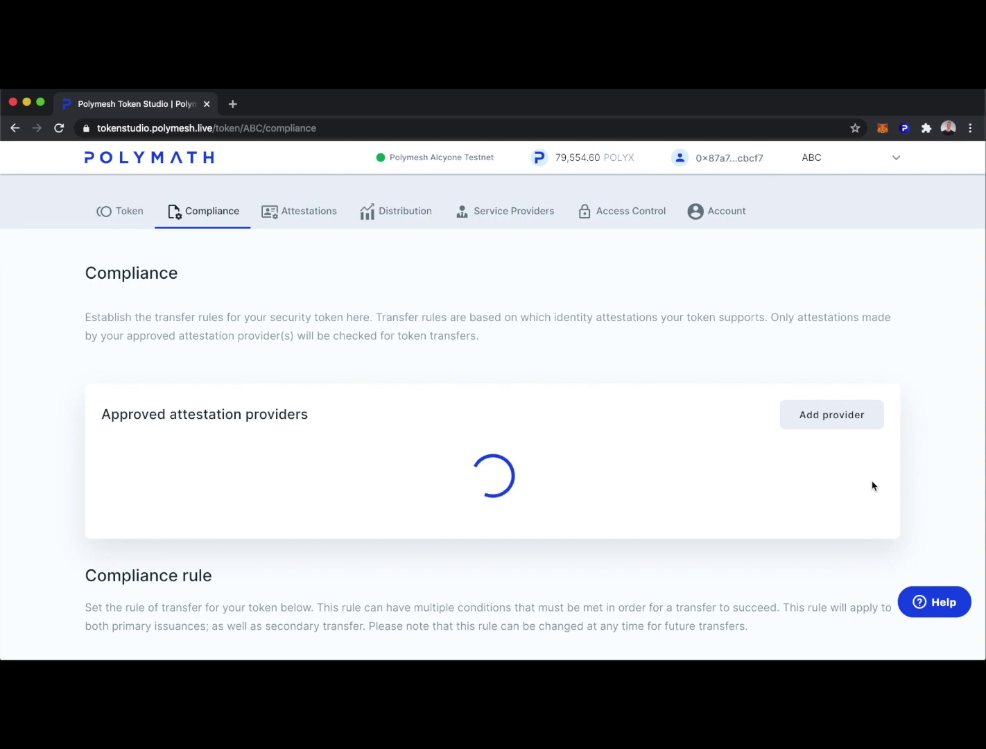
scroll(915, 506, down, 6)
scroll(915, 507, up, 10)
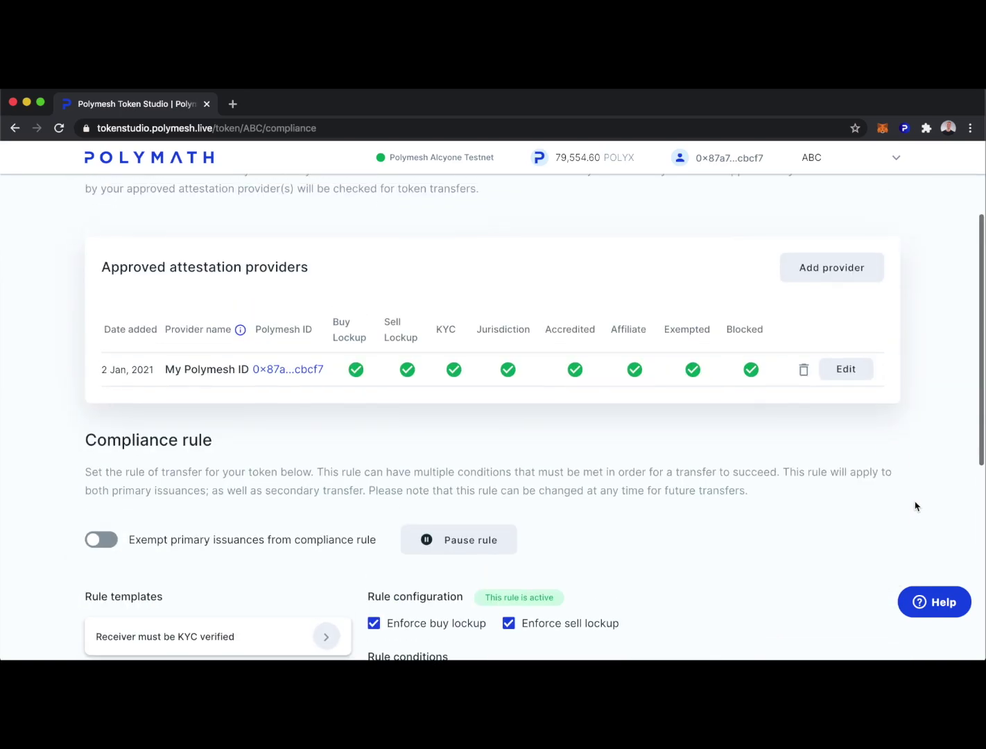
scroll(561, 480, up, 4)
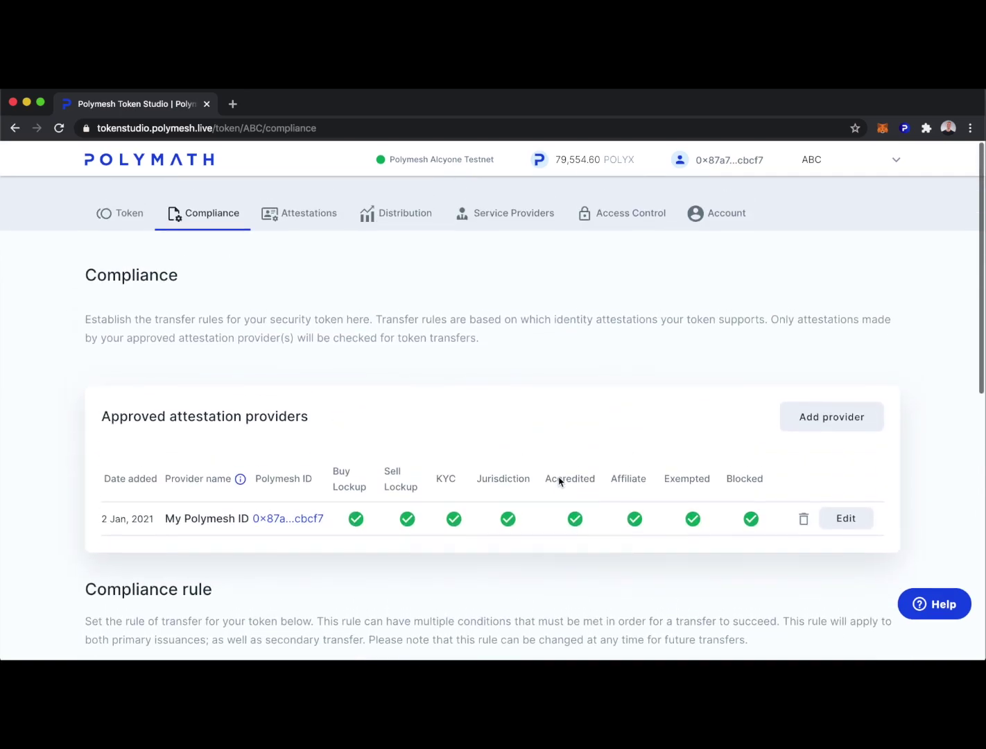
click(296, 212)
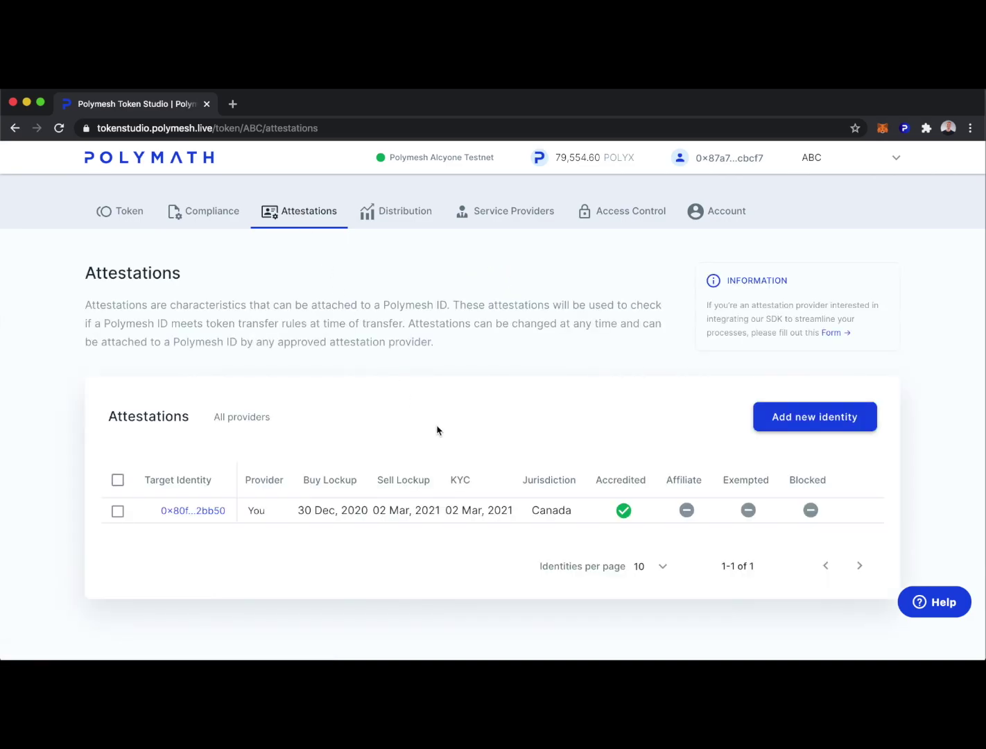
click(397, 214)
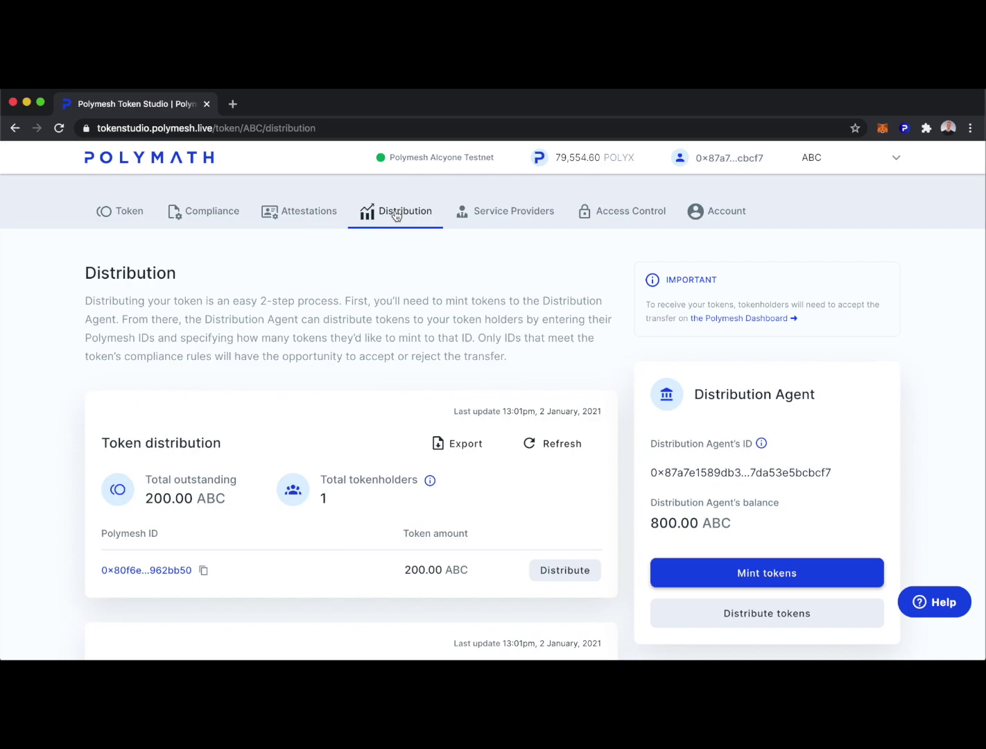
scroll(621, 375, down, 3)
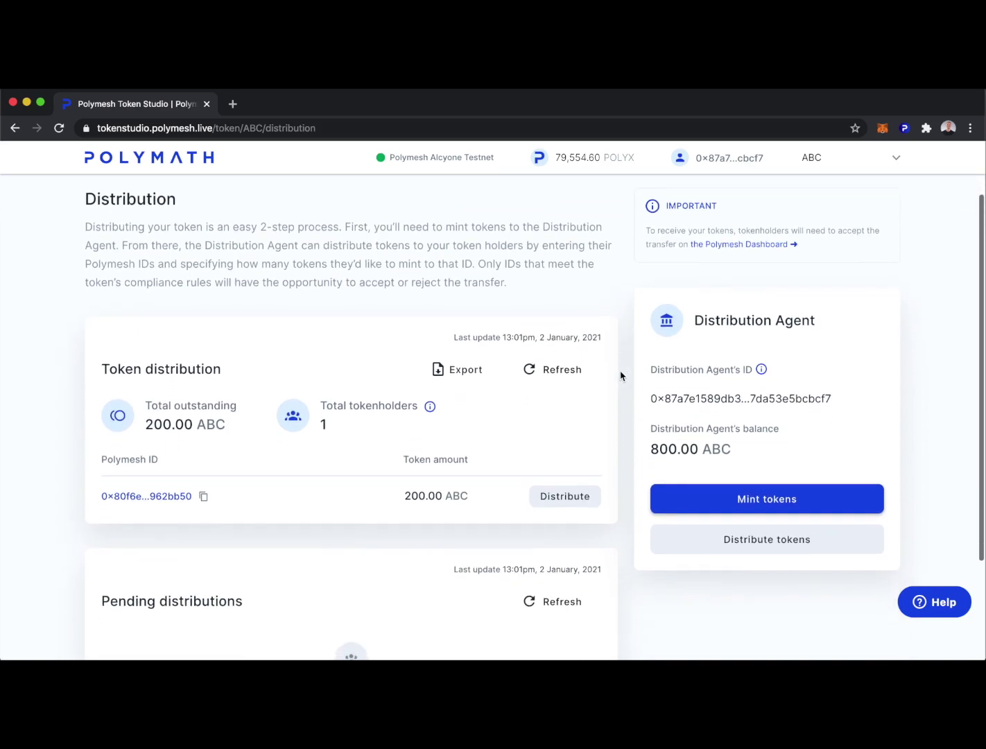
scroll(621, 375, up, 3)
click(610, 212)
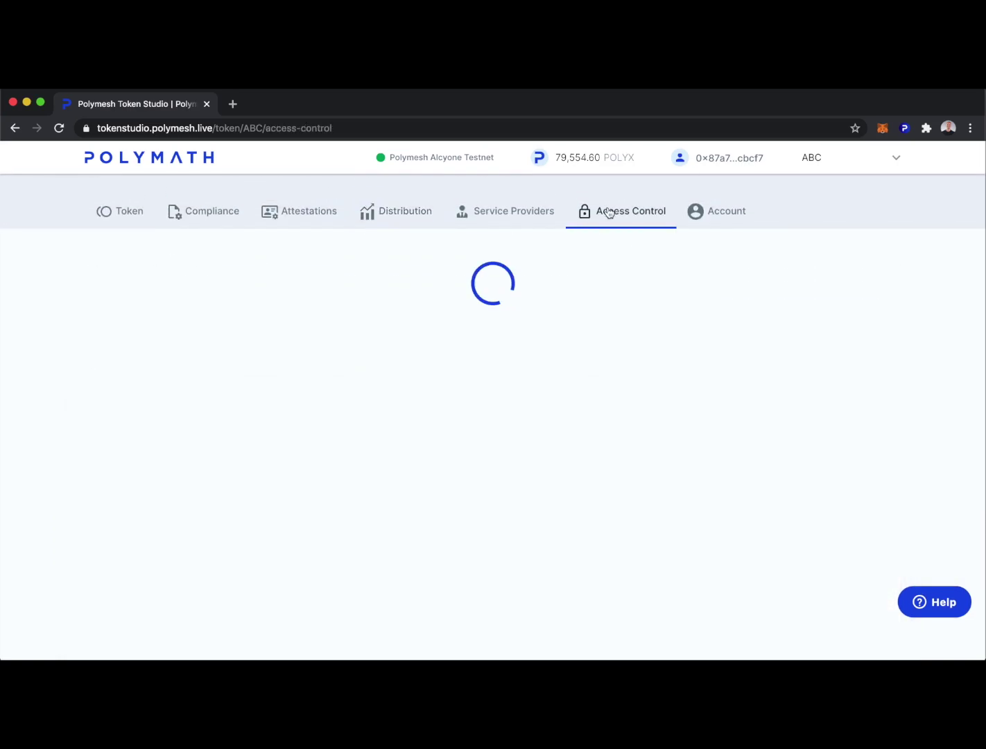